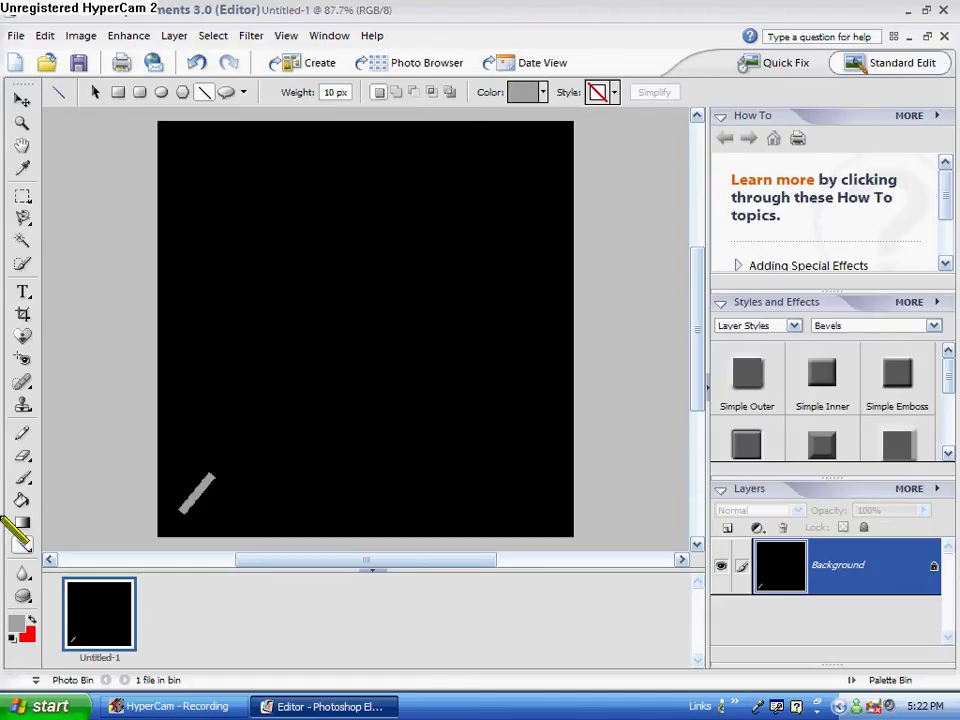
Pick pure white, FFFFFF, as the new foreground colour in the Color Picker.
{"action": "left_click", "coordinate": [17, 624]}
{"action": "left_click", "coordinate": [281, 316]}
{"action": "left_click_drag", "start_coordinate": [281, 316], "coordinate": [201, 206]}
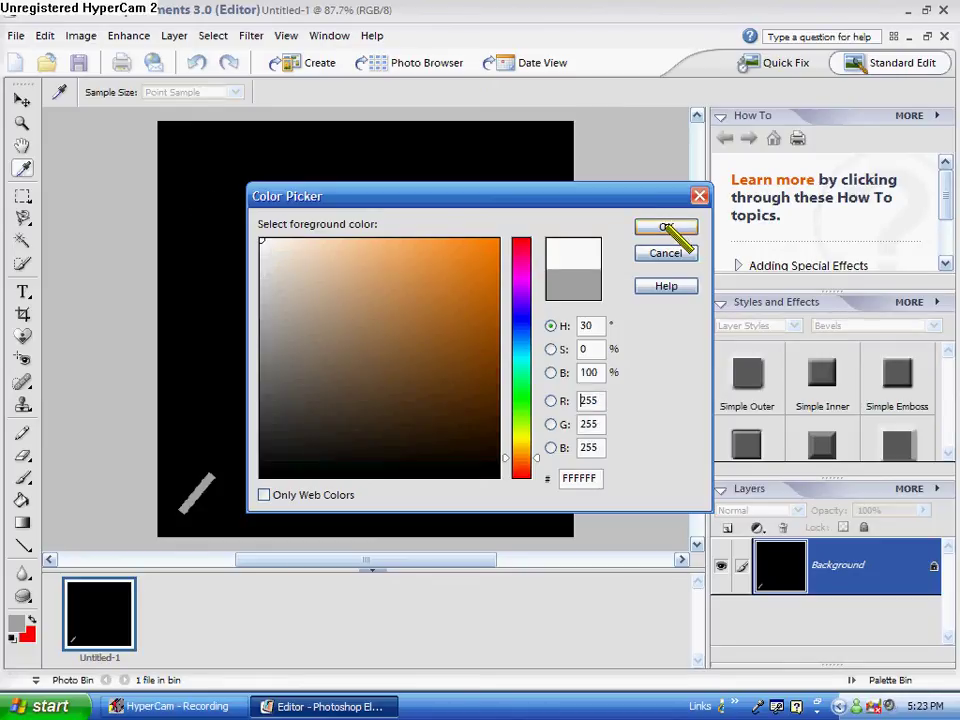
Cancel the Color Picker and create Layer 1 in Screen mode, filled with screen-neutral black.
{"action": "left_click", "coordinate": [668, 254]}
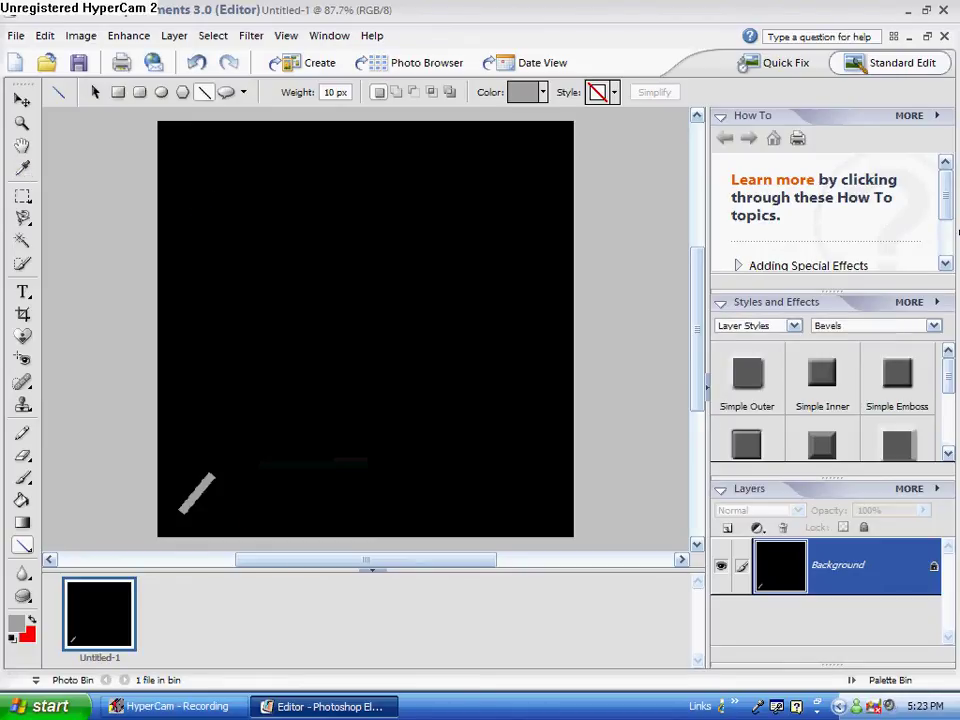
{"action": "left_click", "coordinate": [182, 42]}
{"action": "mouse_move", "coordinate": [317, 60]}
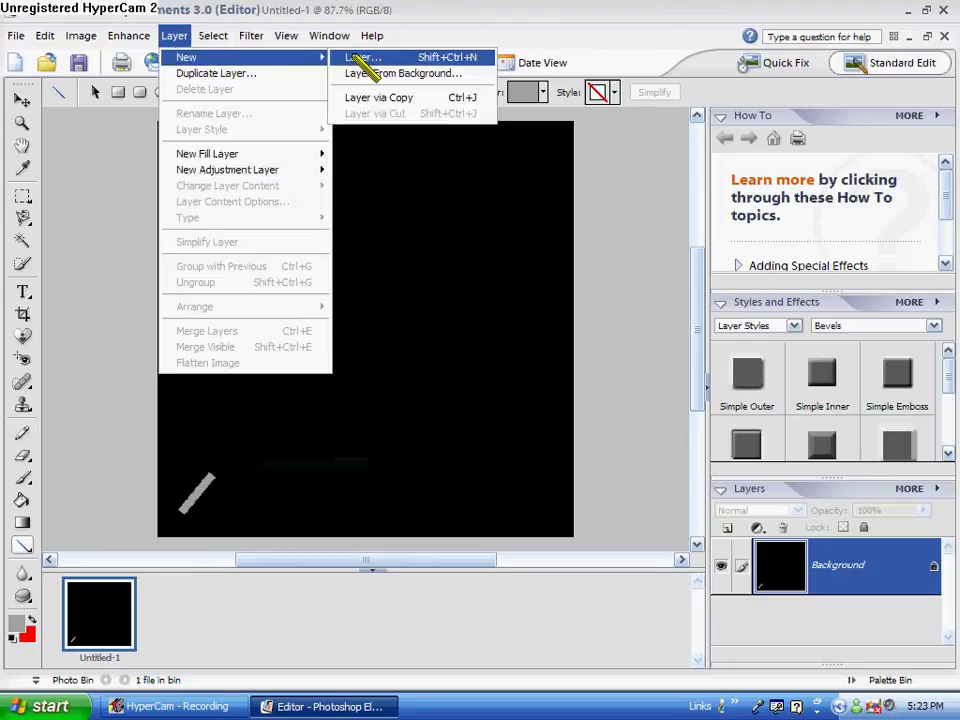
{"action": "left_click", "coordinate": [352, 57]}
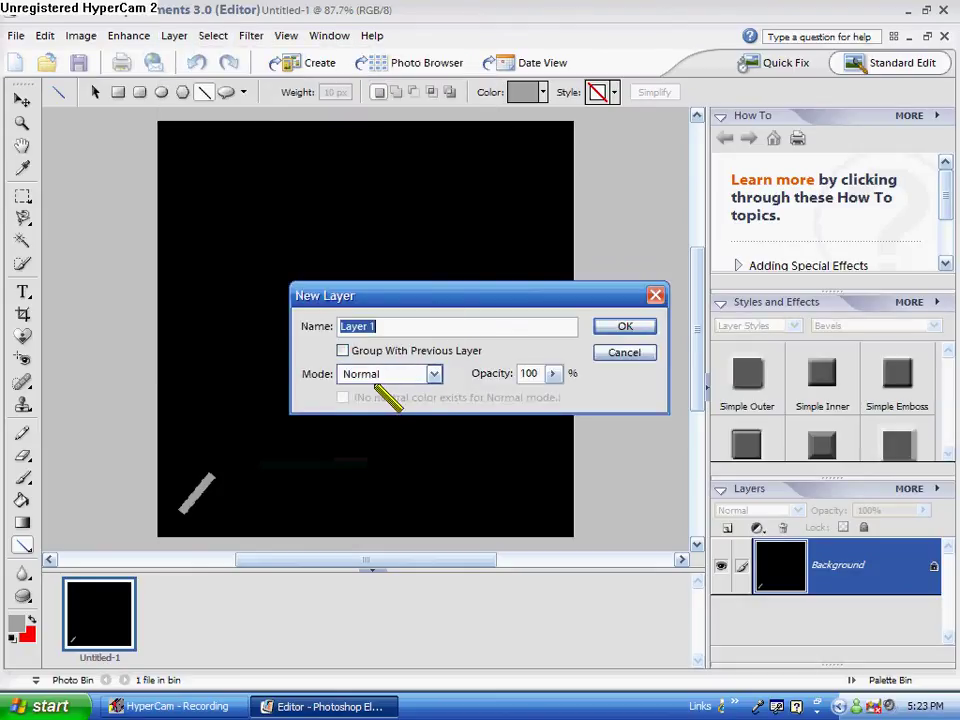
{"action": "left_click", "coordinate": [384, 378]}
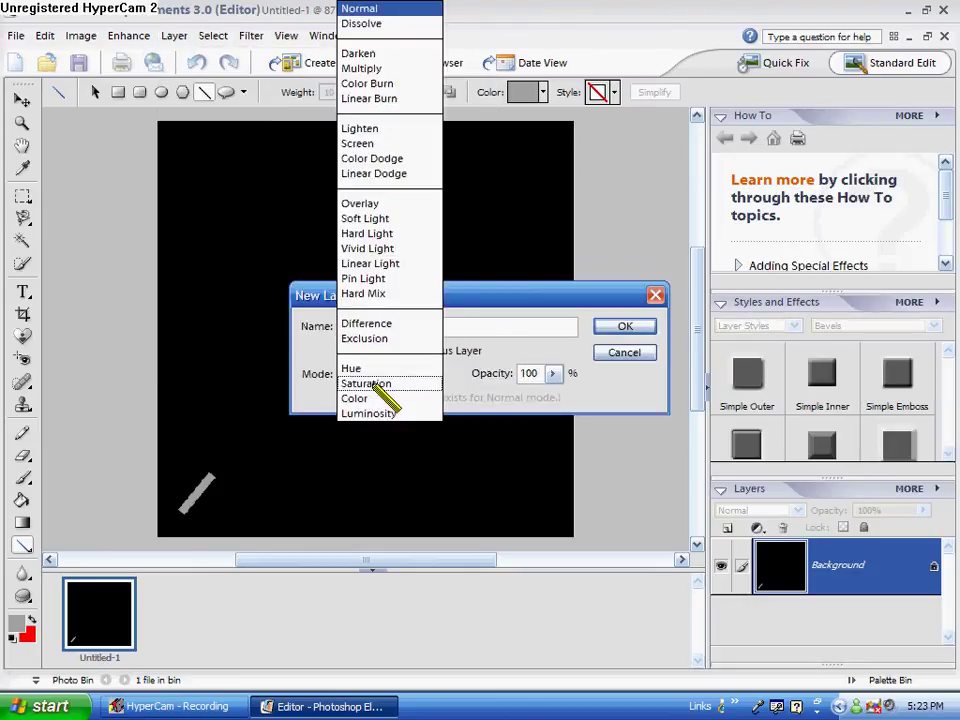
{"action": "left_click", "coordinate": [383, 145]}
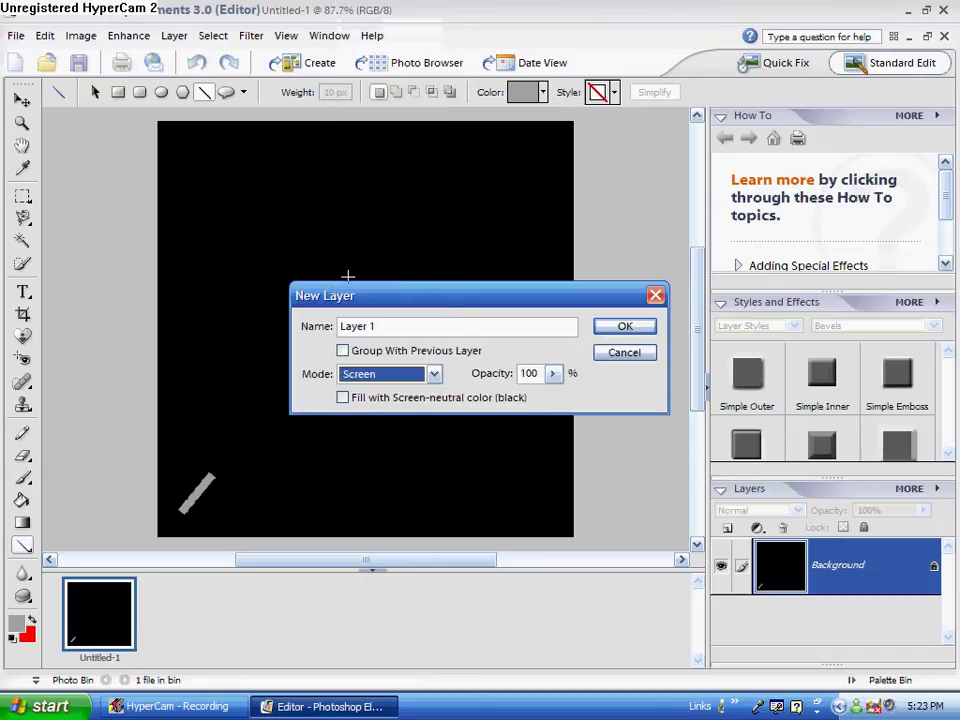
{"action": "left_click", "coordinate": [350, 400]}
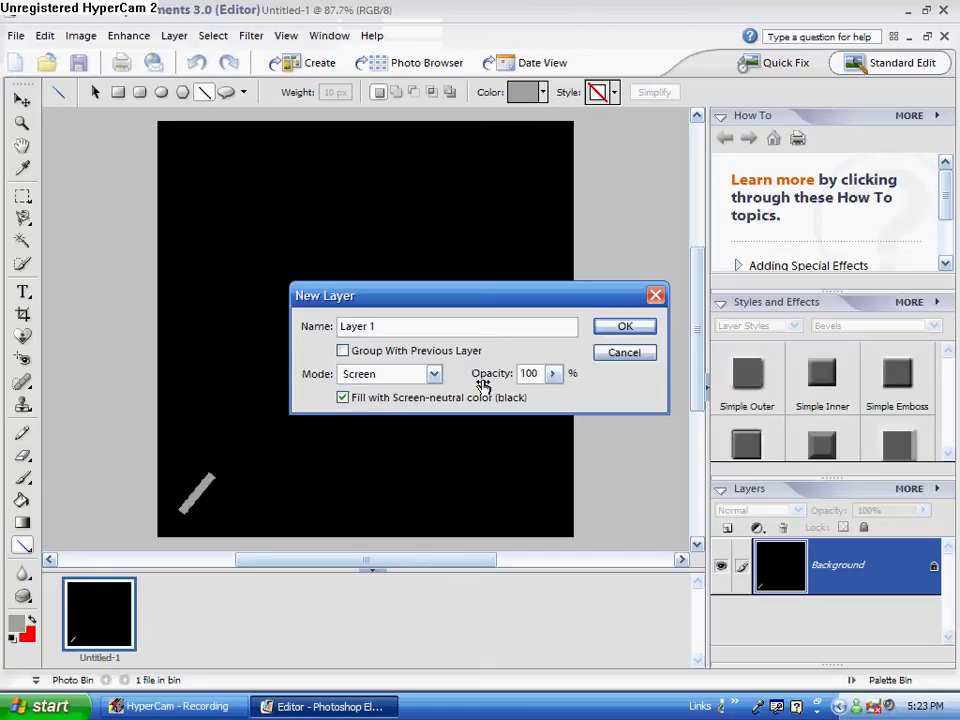
{"action": "left_click", "coordinate": [620, 327]}
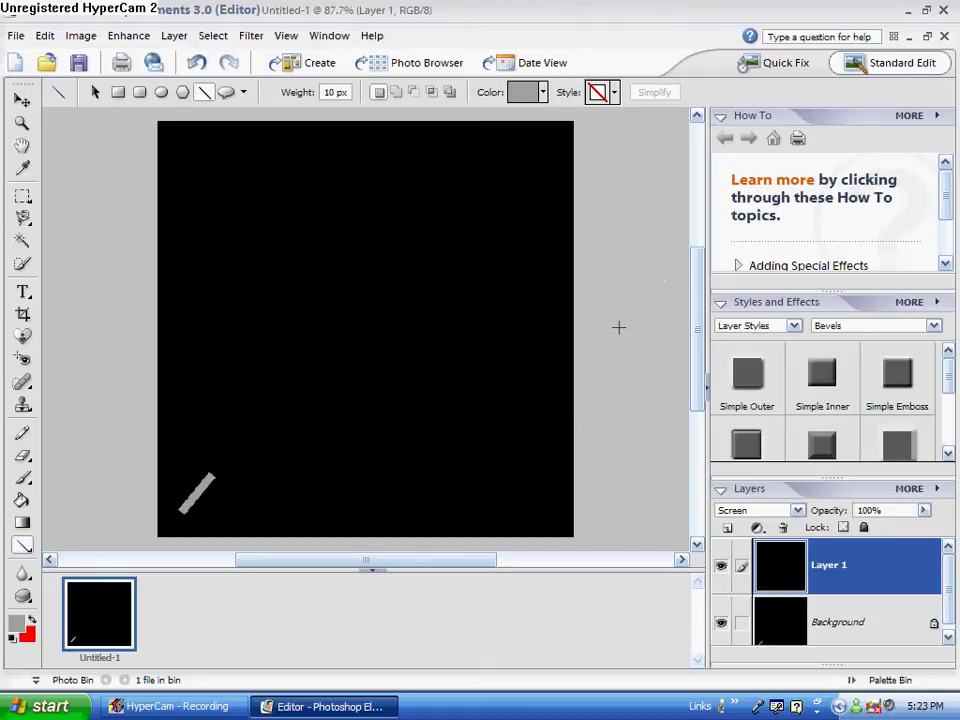
With white as foreground, draw a lower-left to upper-right diagonal line and merge it into Layer 1.
{"action": "left_click", "coordinate": [16, 623]}
{"action": "left_click", "coordinate": [264, 286]}
{"action": "left_click_drag", "start_coordinate": [264, 286], "coordinate": [223, 227]}
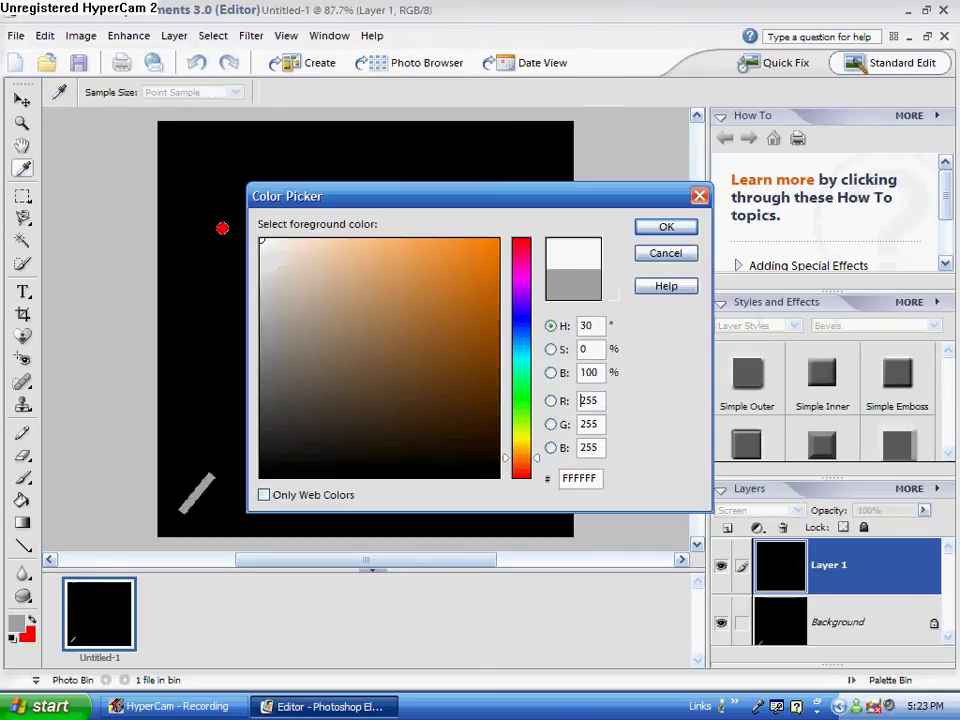
{"action": "left_click", "coordinate": [667, 229]}
{"action": "key", "text": "u"}
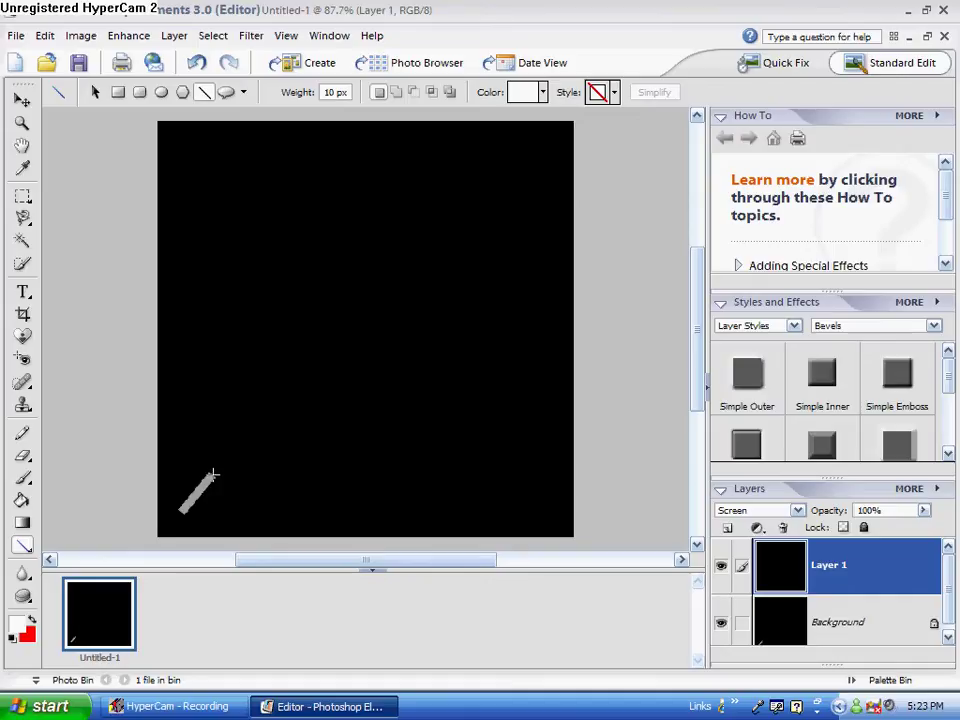
{"action": "left_click_drag", "start_coordinate": [222, 457], "coordinate": [427, 231]}
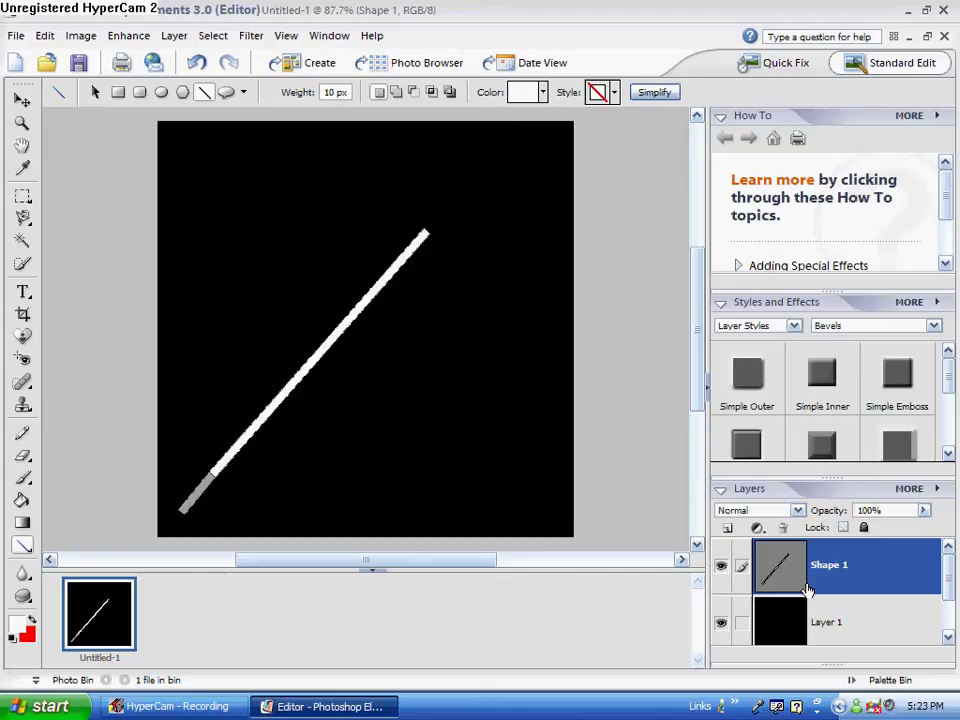
{"action": "key", "text": "ctrl+e"}
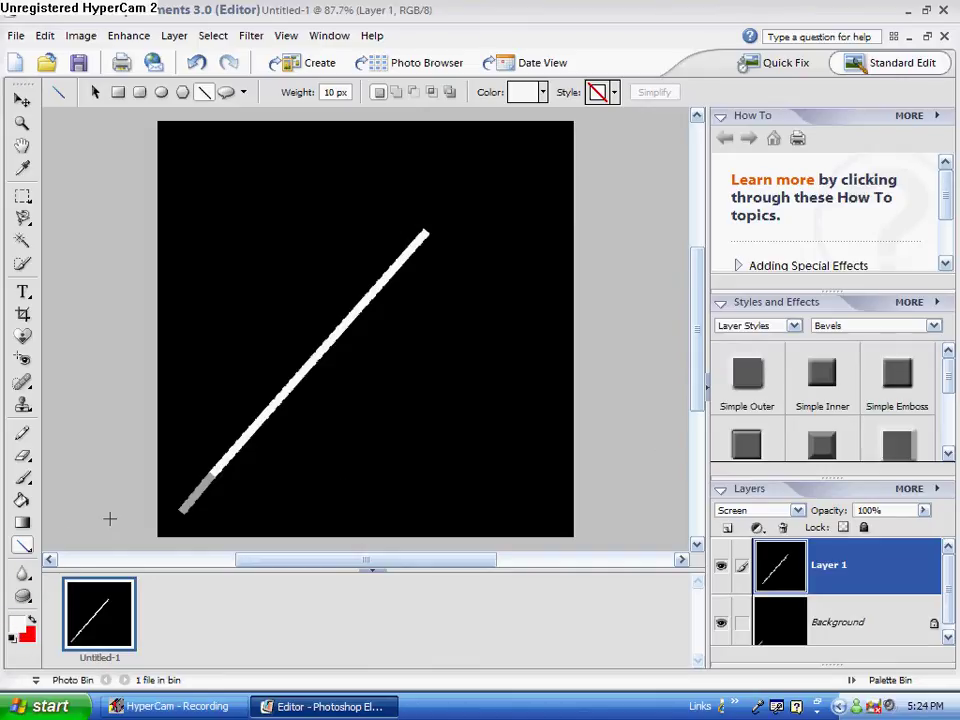
Duplicate the line layer three times, creating Layer 1 copy, copy 2 and copy 3.
{"action": "left_click", "coordinate": [174, 36]}
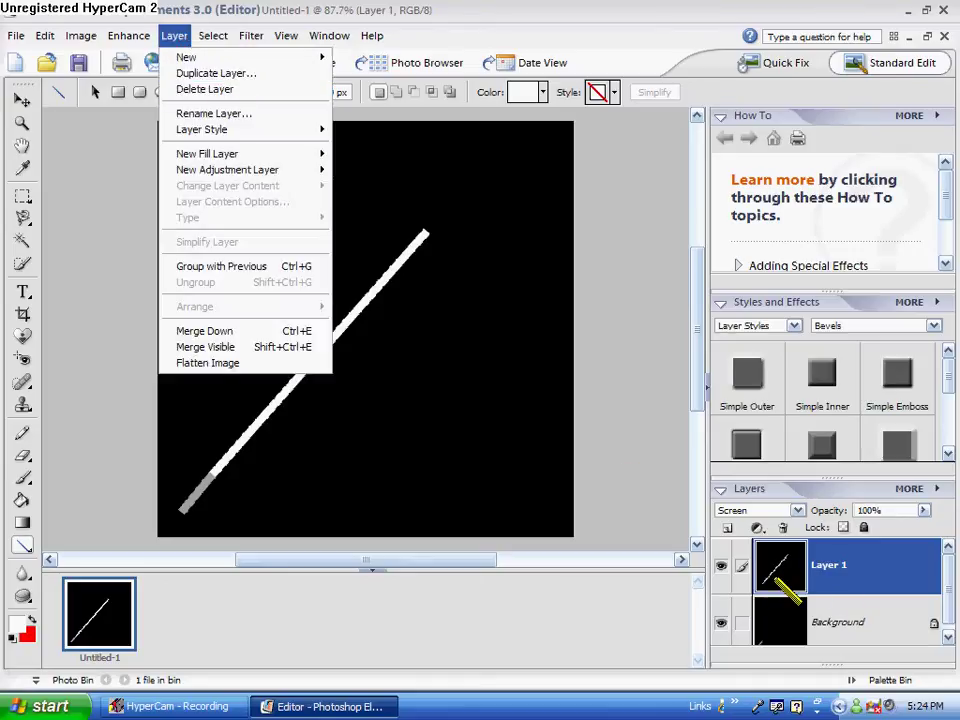
{"action": "left_click", "coordinate": [272, 73]}
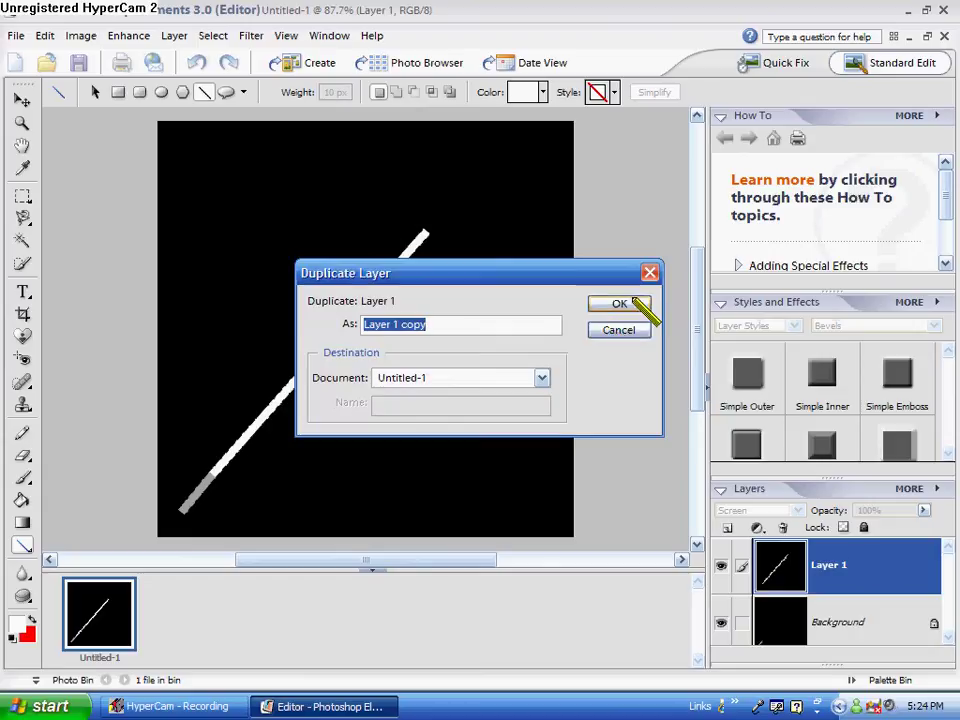
{"action": "left_click", "coordinate": [620, 304]}
{"action": "left_click", "coordinate": [174, 36]}
{"action": "left_click", "coordinate": [182, 75]}
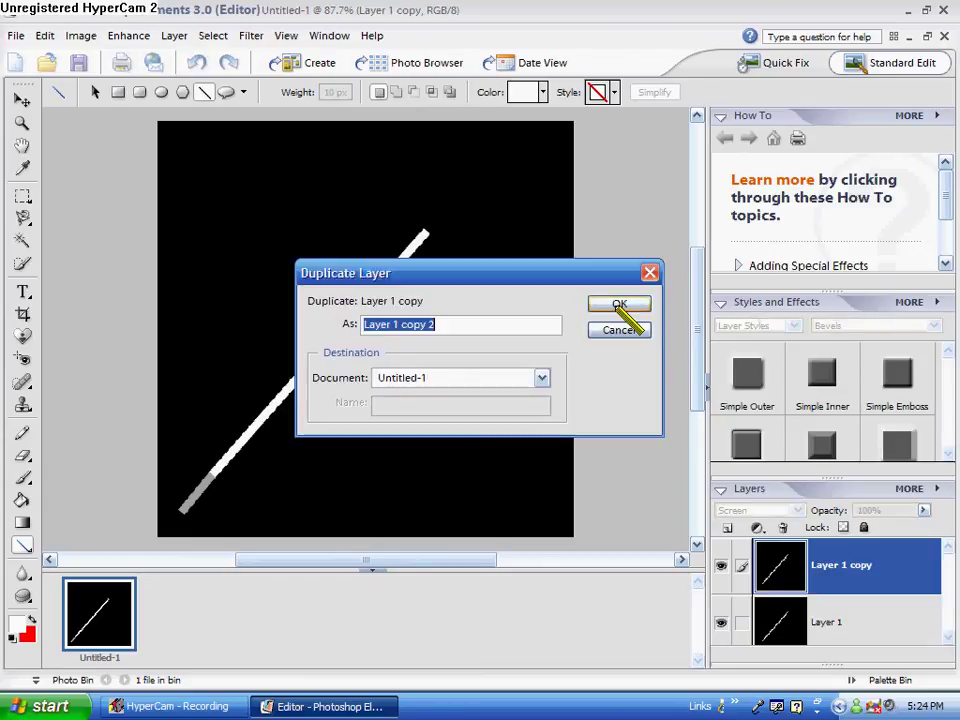
{"action": "left_click", "coordinate": [640, 304]}
{"action": "left_click", "coordinate": [174, 36]}
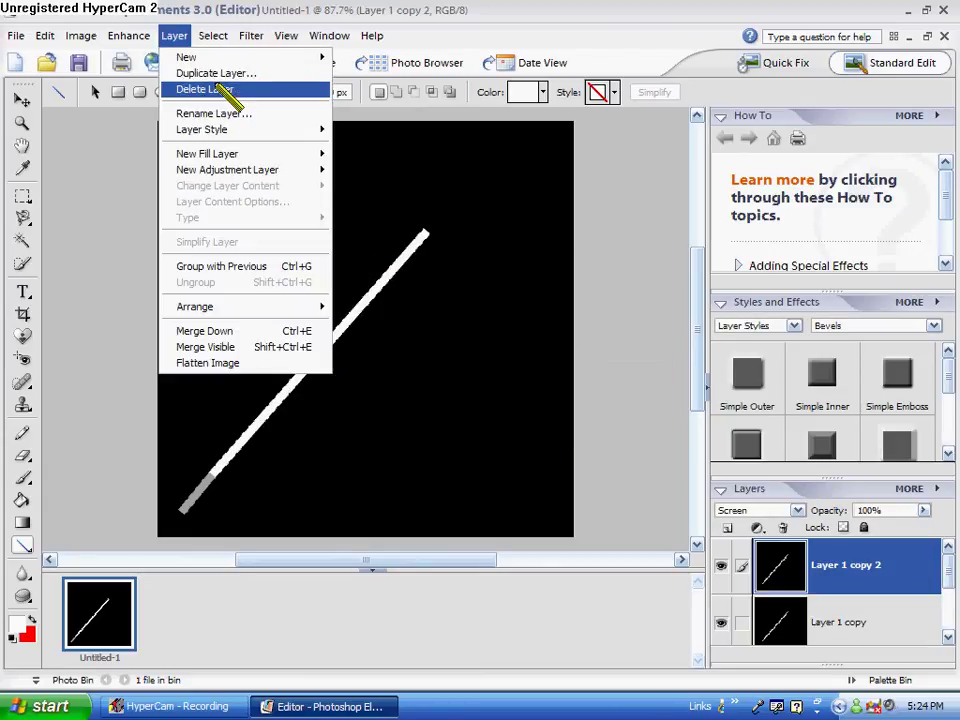
{"action": "left_click", "coordinate": [200, 75]}
{"action": "left_click", "coordinate": [639, 305]}
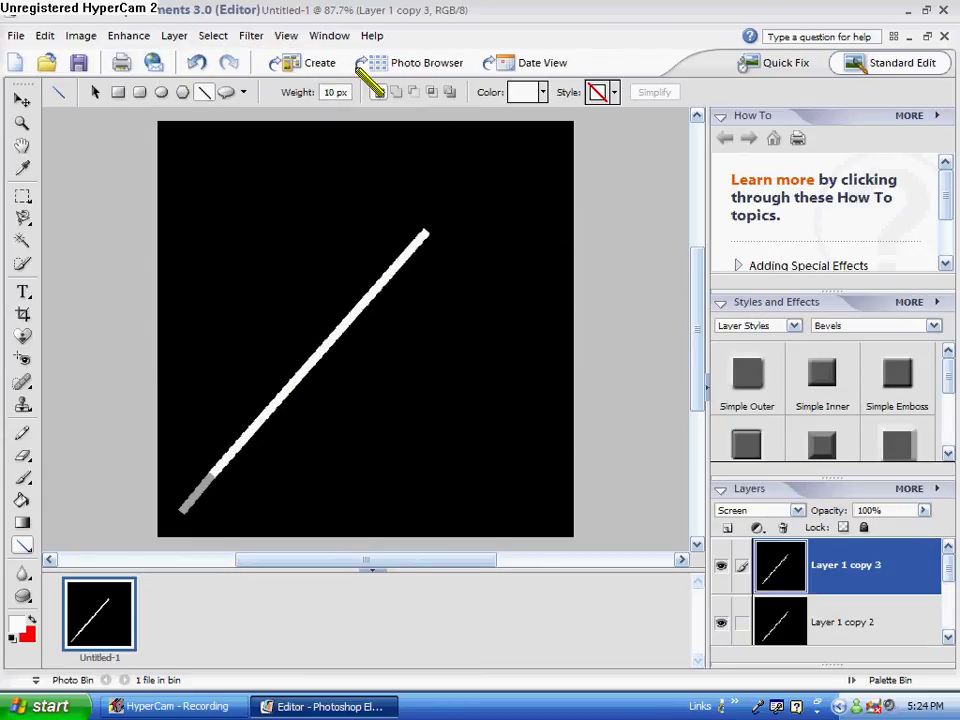
{"action": "left_click", "coordinate": [251, 36]}
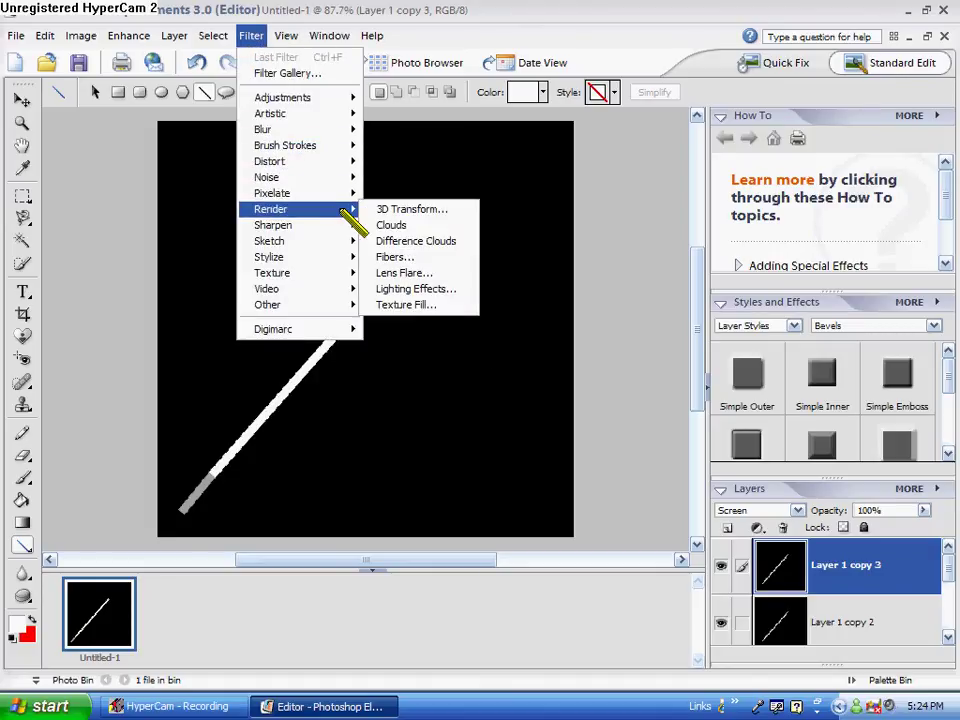
Apply a 10-pixel Gaussian Blur to the top copy layer.
{"action": "mouse_move", "coordinate": [340, 130]}
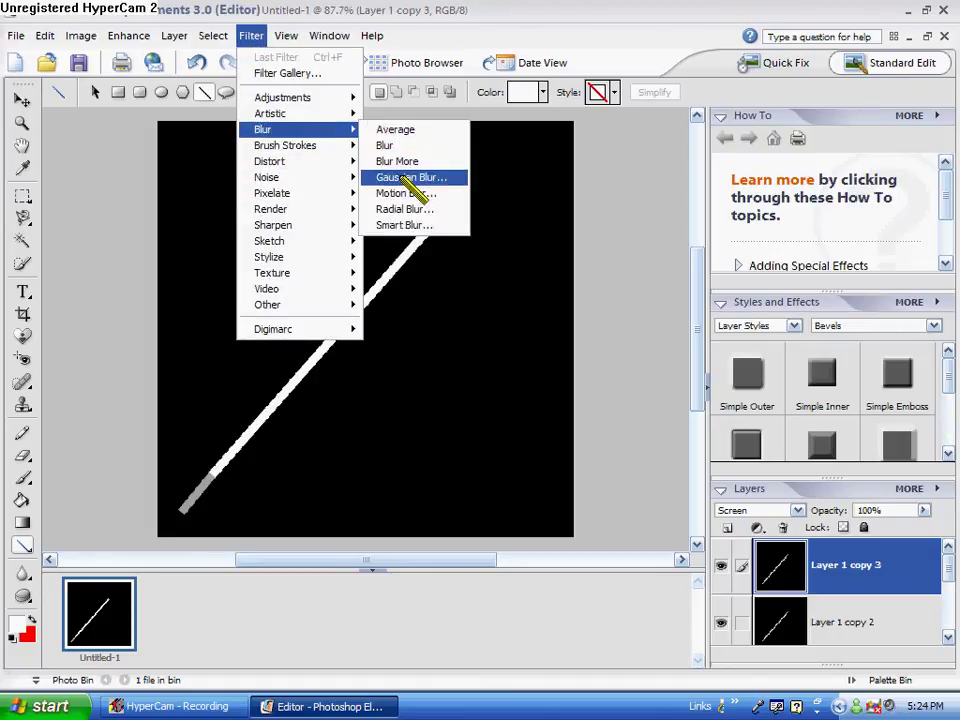
{"action": "left_click", "coordinate": [410, 179]}
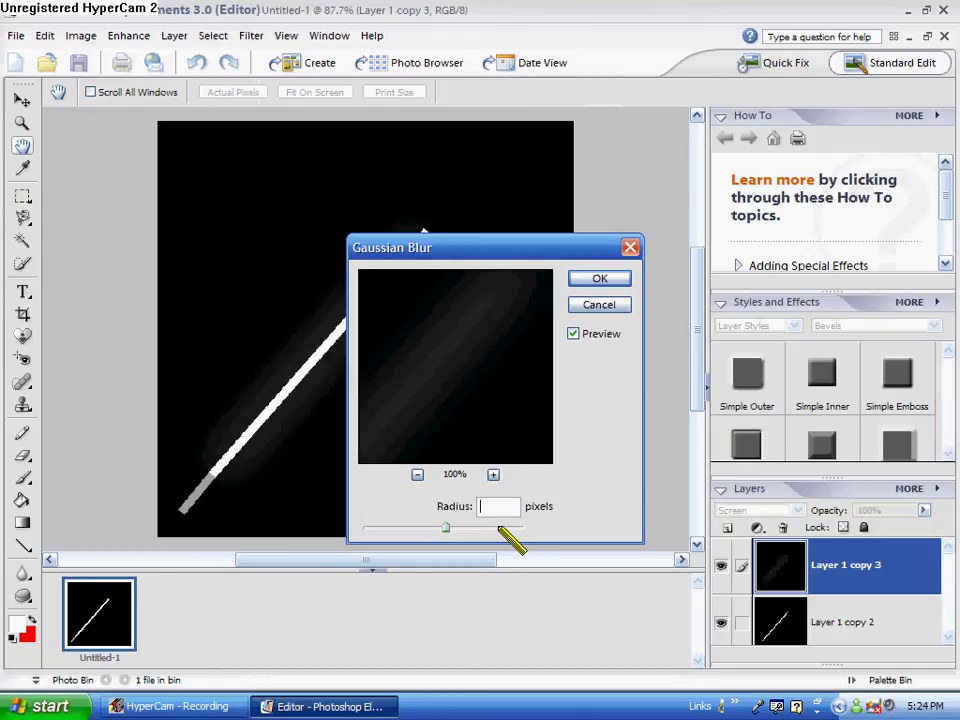
{"action": "type", "text": "10"}
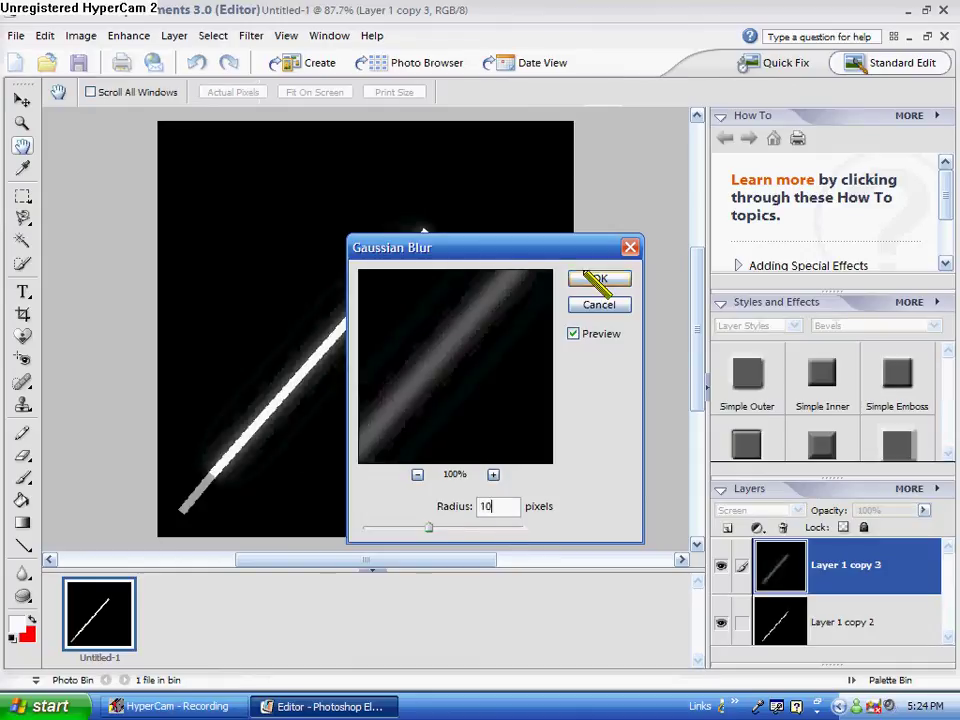
{"action": "left_click", "coordinate": [597, 279]}
Apply a 20-pixel Gaussian Blur to Layer 1 copy 2.
{"action": "left_click", "coordinate": [814, 626]}
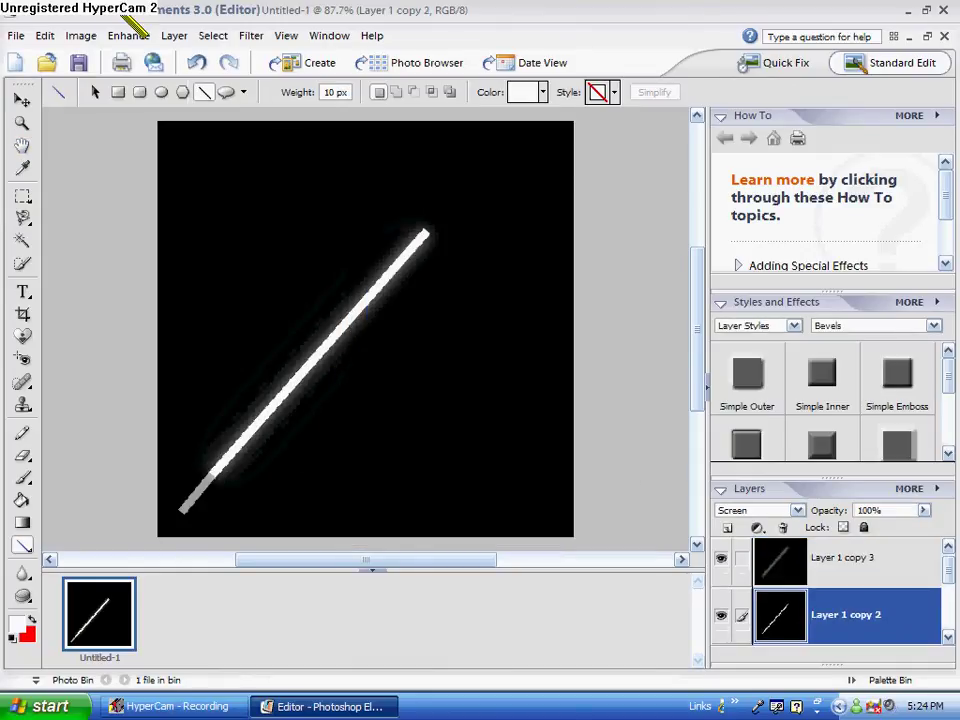
{"action": "left_click", "coordinate": [251, 35]}
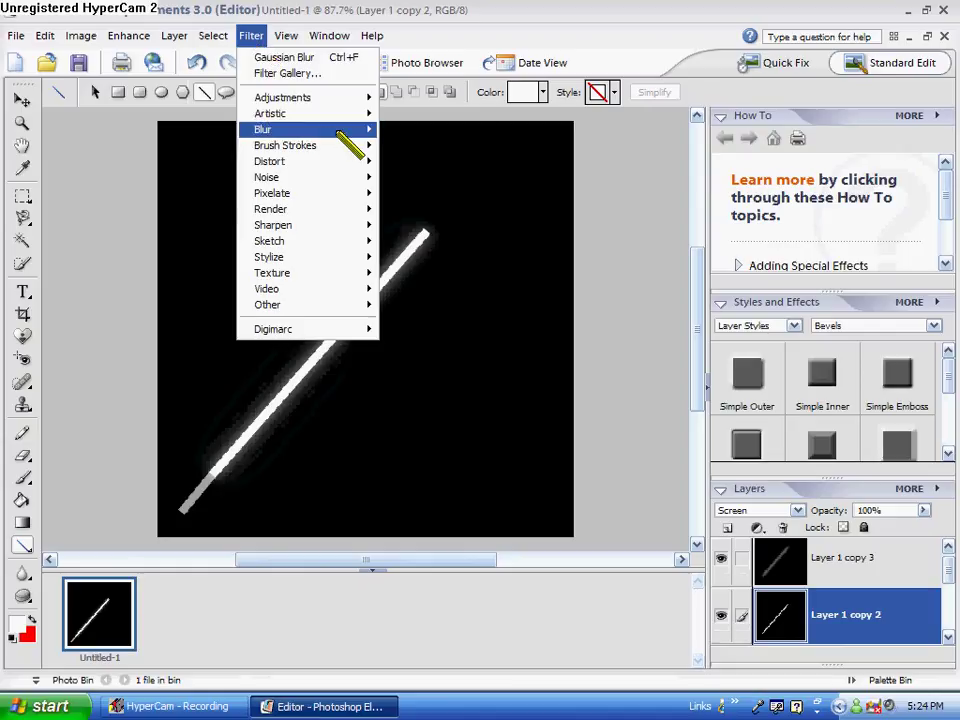
{"action": "mouse_move", "coordinate": [358, 135]}
{"action": "left_click", "coordinate": [438, 177]}
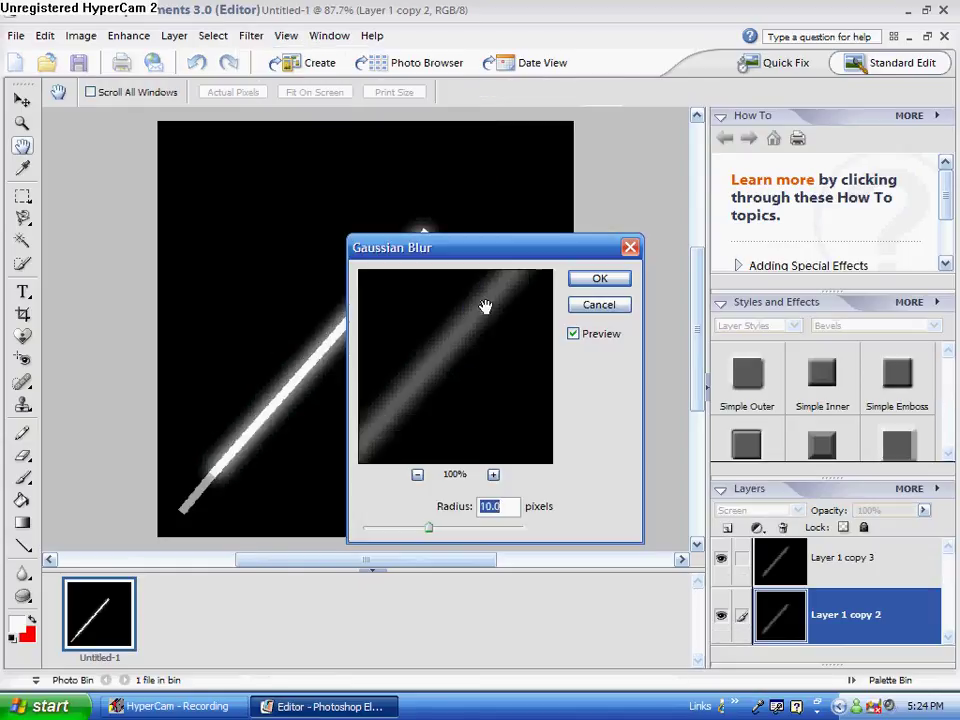
{"action": "type", "text": "20"}
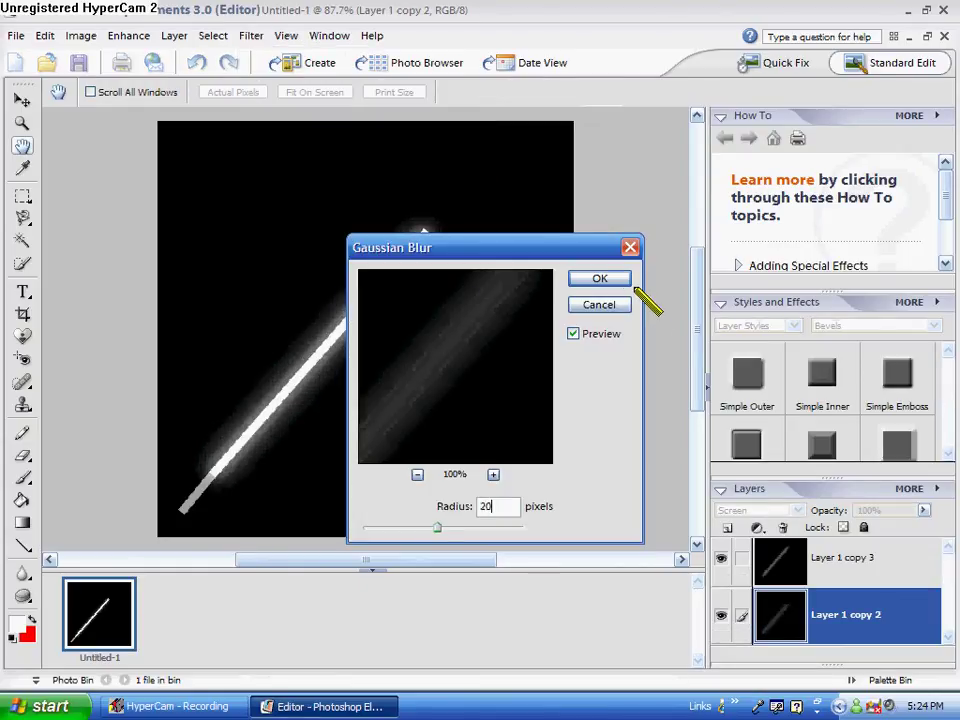
{"action": "left_click", "coordinate": [622, 282]}
Apply a 30-pixel Gaussian Blur to Layer 1 copy.
{"action": "scroll", "coordinate": [828, 580], "scroll_direction": "down", "scroll_amount": 1}
{"action": "left_click", "coordinate": [803, 620]}
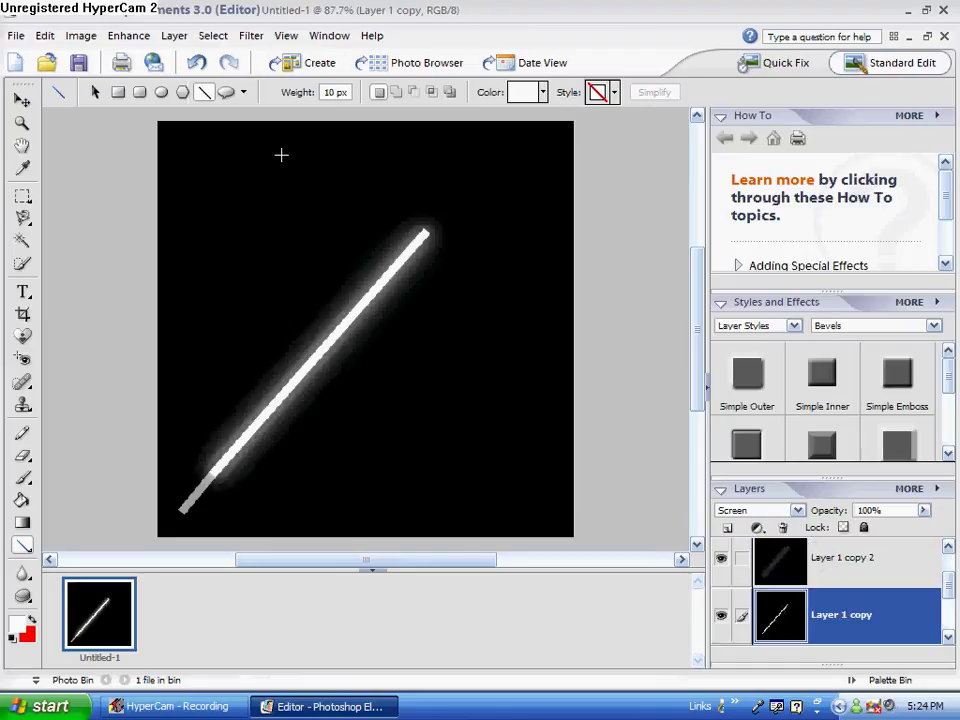
{"action": "left_click", "coordinate": [251, 35]}
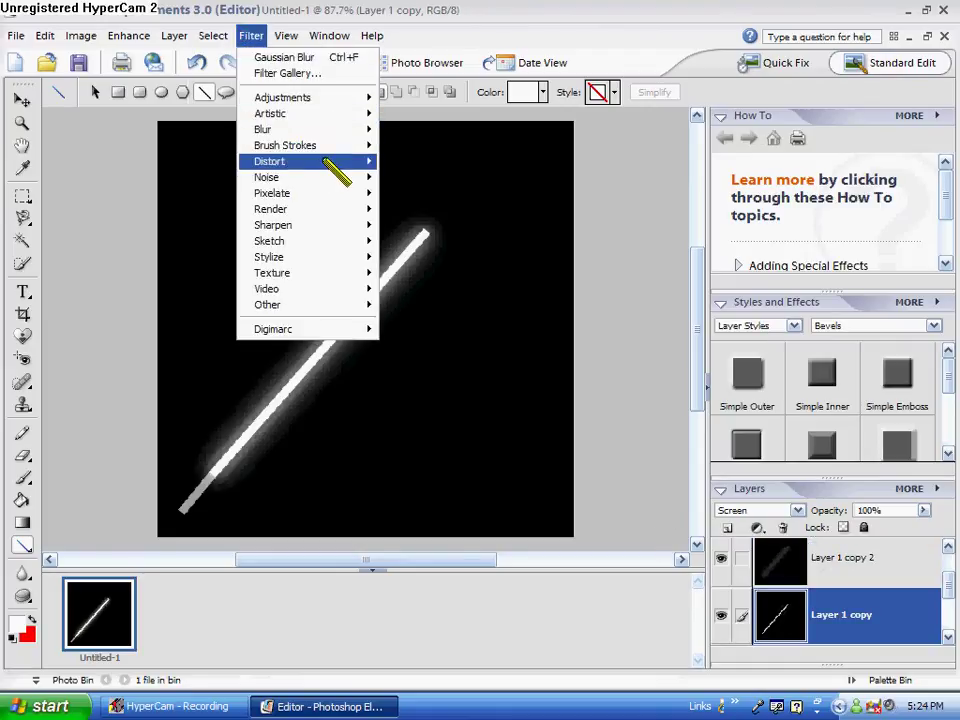
{"action": "mouse_move", "coordinate": [377, 133]}
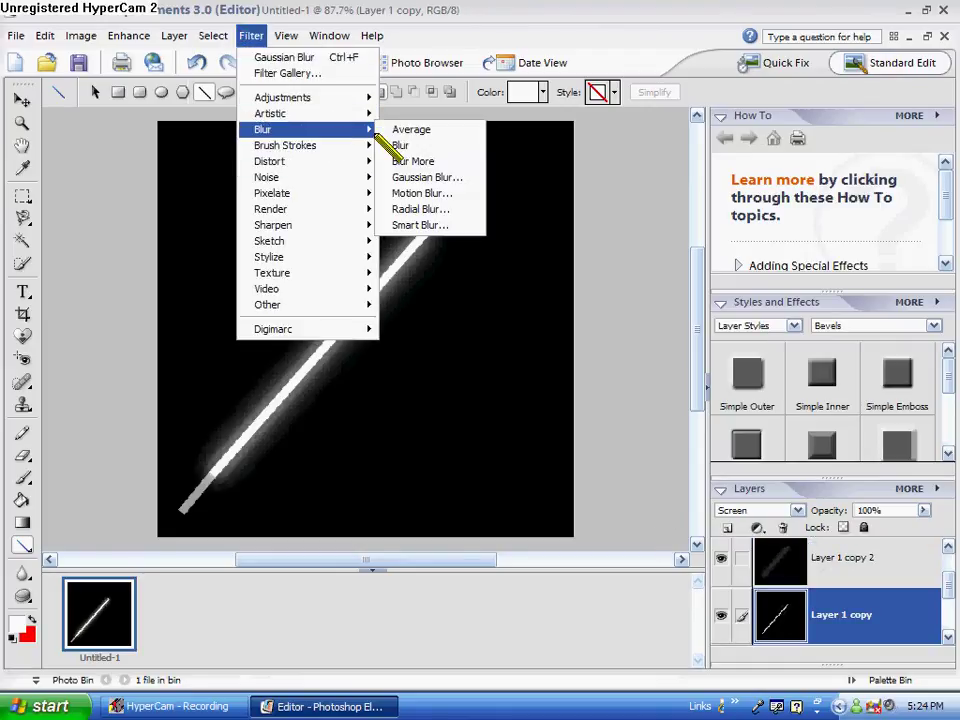
{"action": "left_click", "coordinate": [432, 178]}
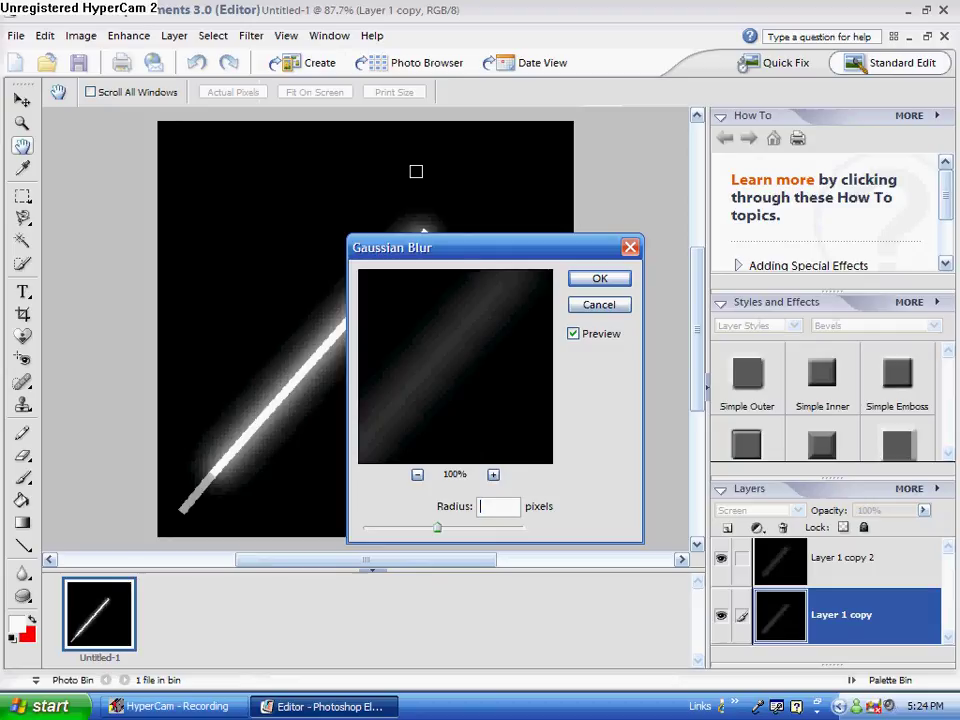
{"action": "type", "text": "30"}
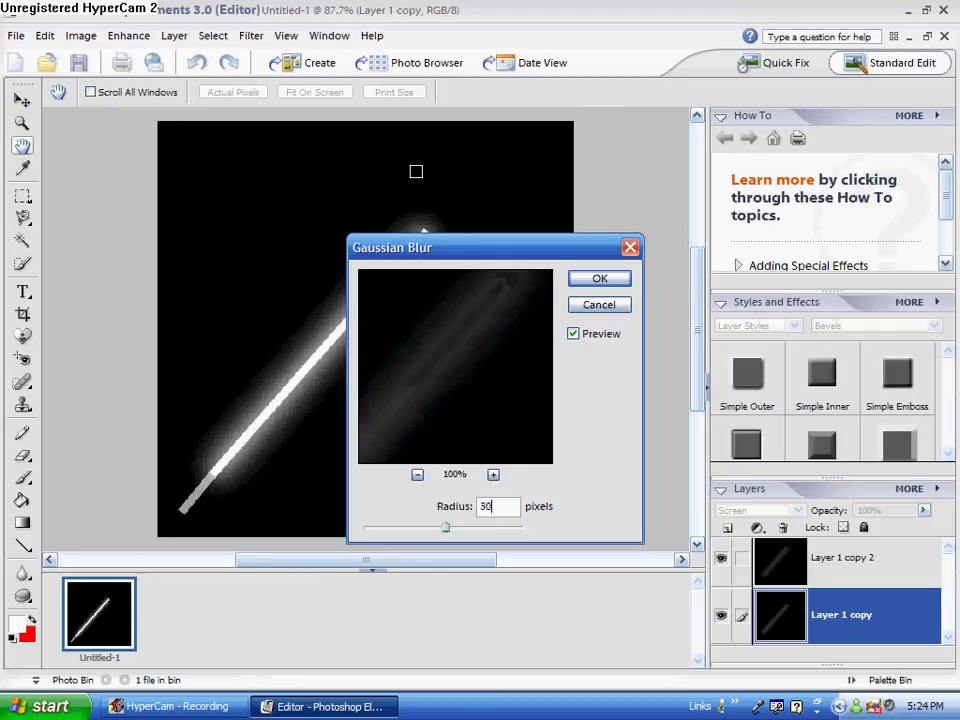
{"action": "left_click", "coordinate": [599, 279]}
Merge the glow copies into Layer 1 and colorize it green at Hue 115, Saturation 50.
{"action": "key", "text": "ctrl+j"}
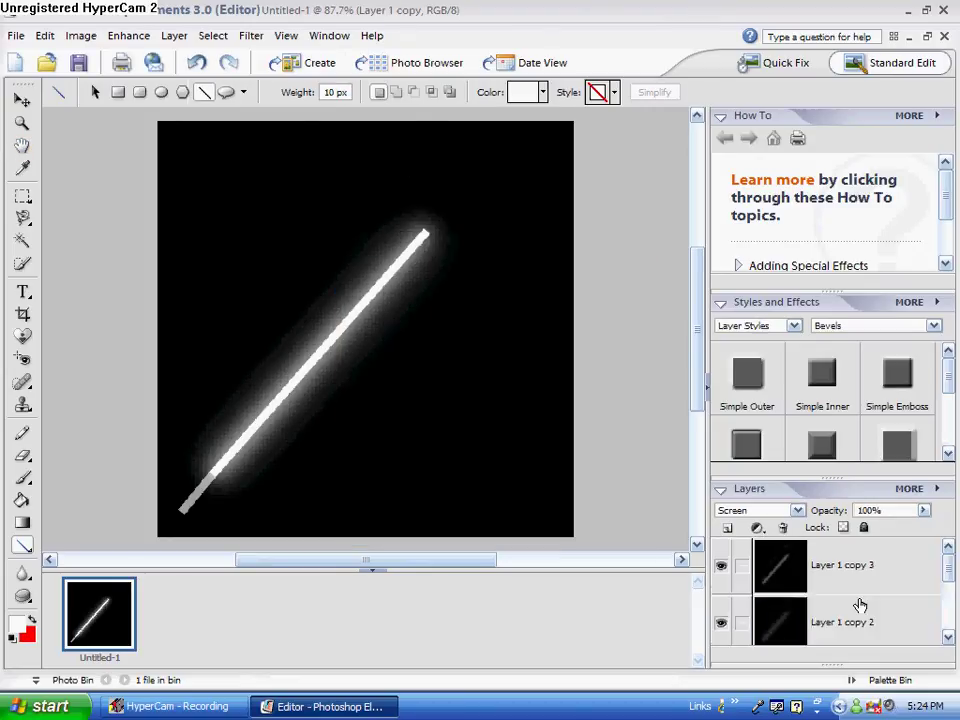
{"action": "key", "text": "ctrl+e"}
{"action": "key", "text": "ctrl+e"}
{"action": "key", "text": "ctrl+e"}
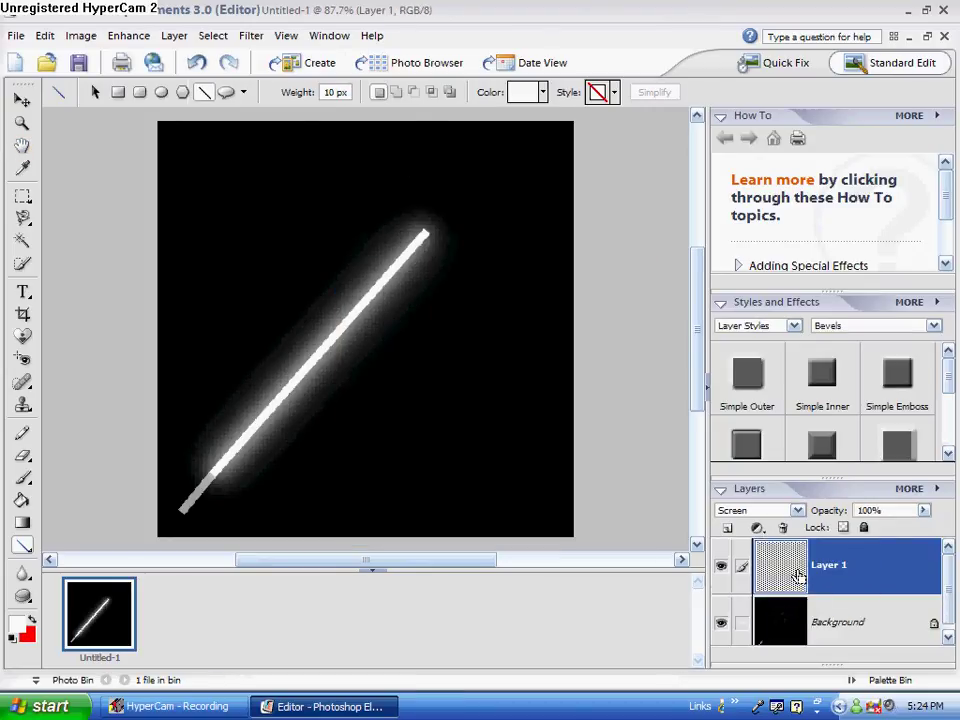
{"action": "left_click", "coordinate": [84, 37]}
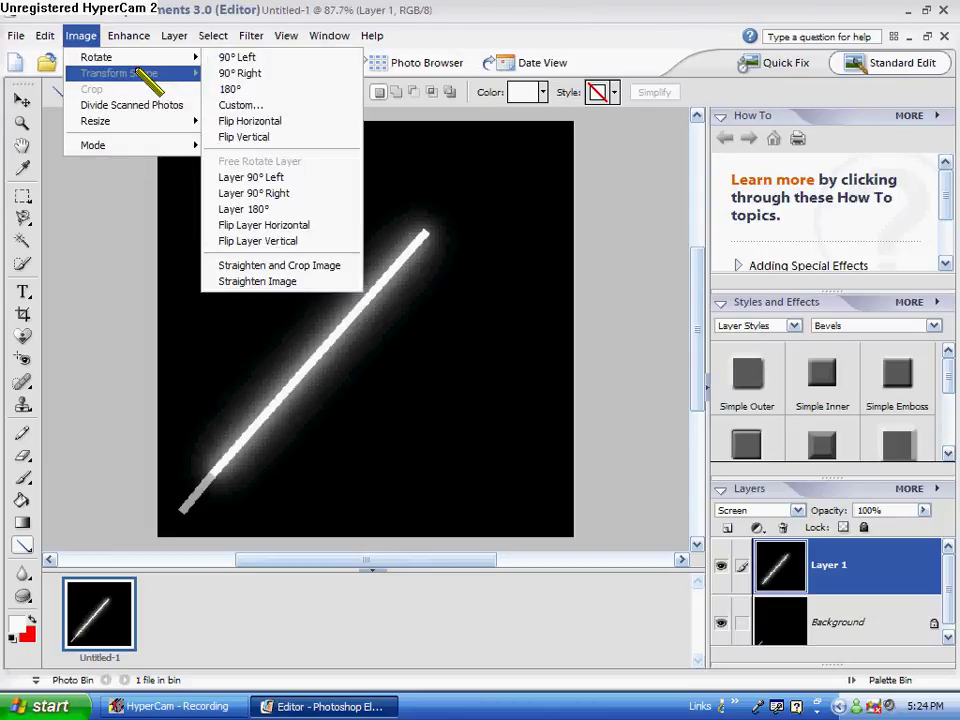
{"action": "mouse_move", "coordinate": [126, 44]}
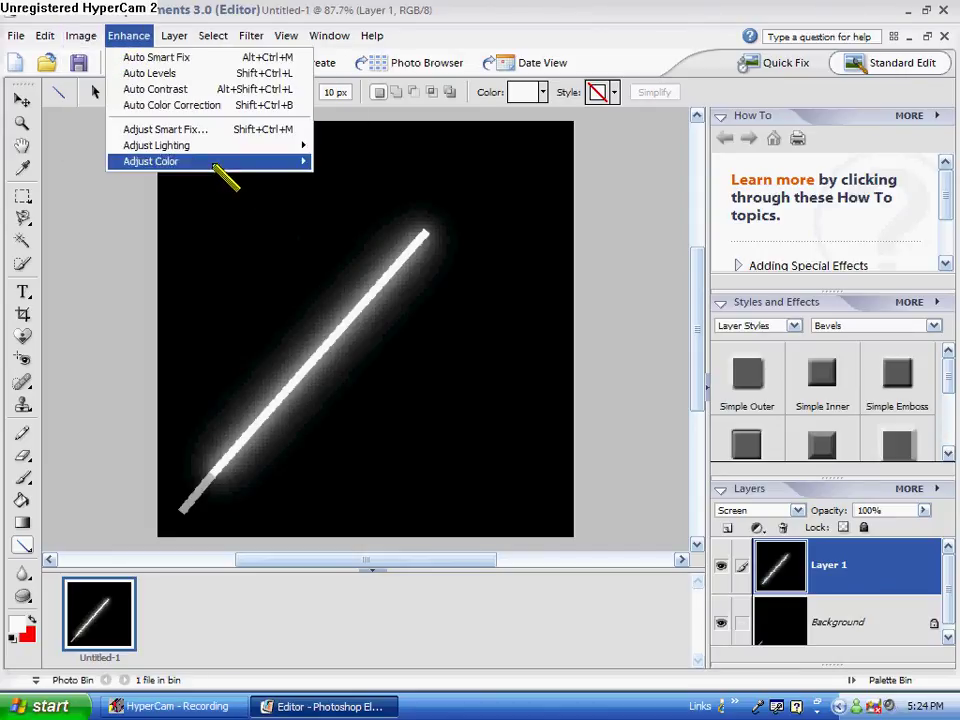
{"action": "mouse_move", "coordinate": [297, 164]}
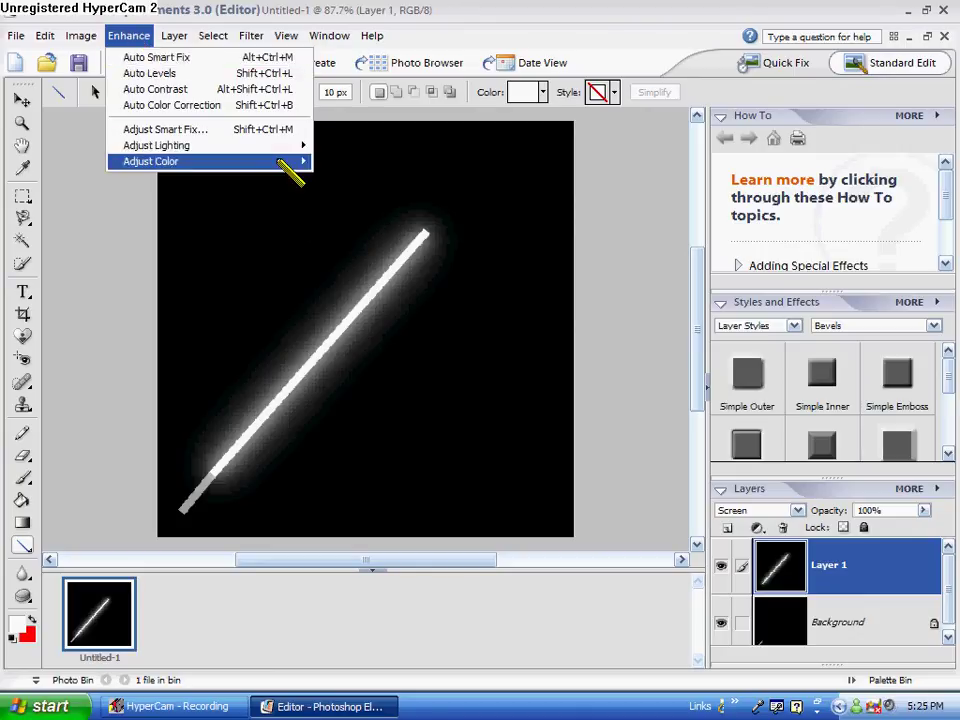
{"action": "left_click", "coordinate": [343, 178]}
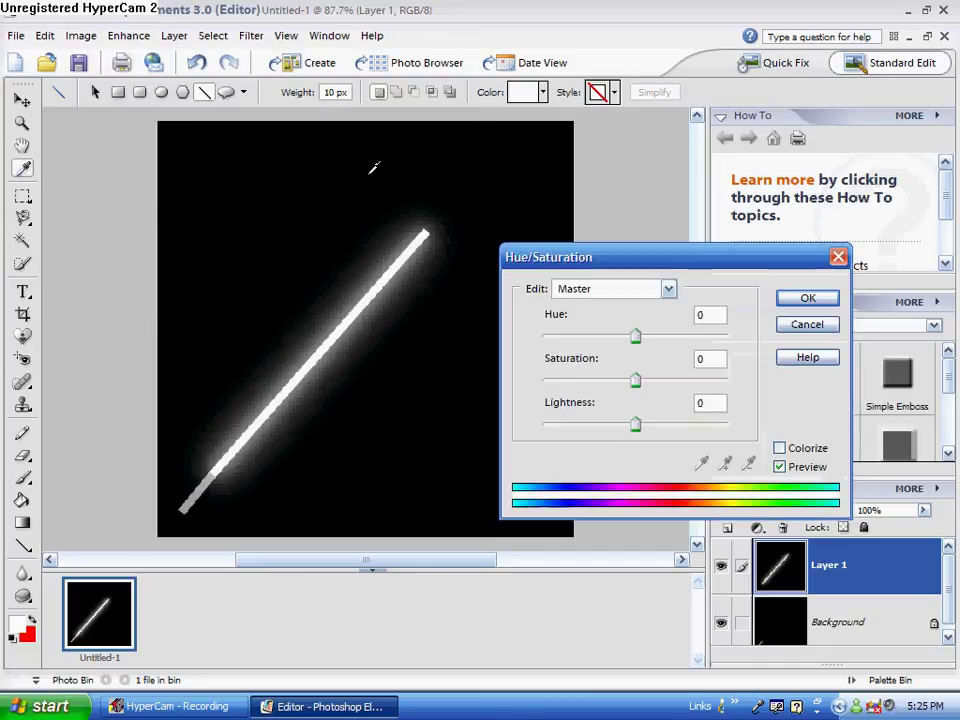
{"action": "left_click", "coordinate": [780, 449]}
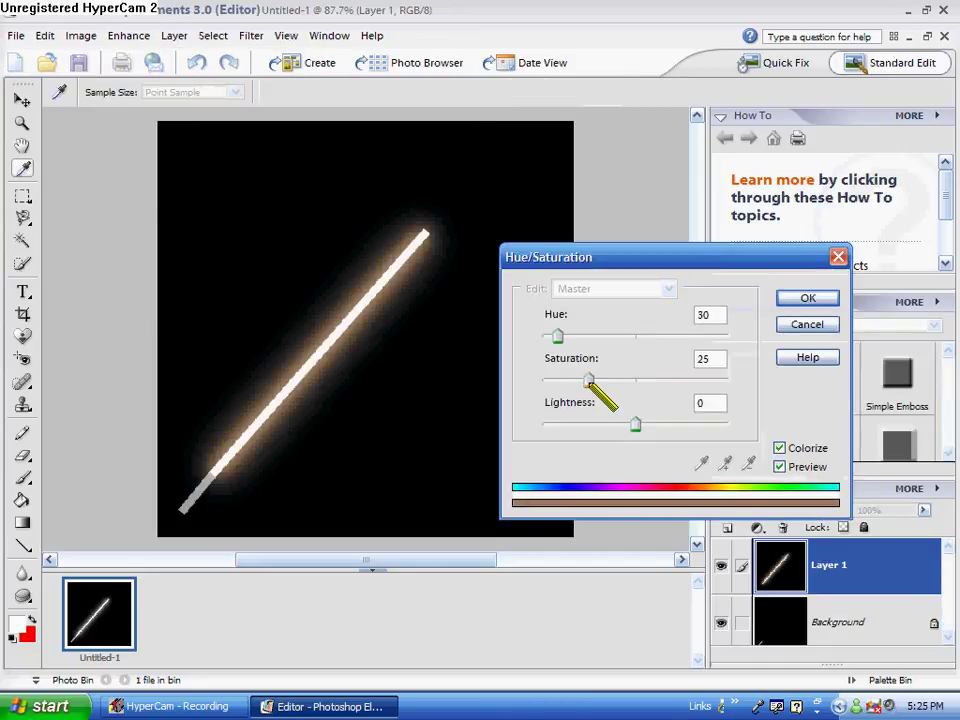
{"action": "left_click_drag", "start_coordinate": [589, 382], "coordinate": [636, 382]}
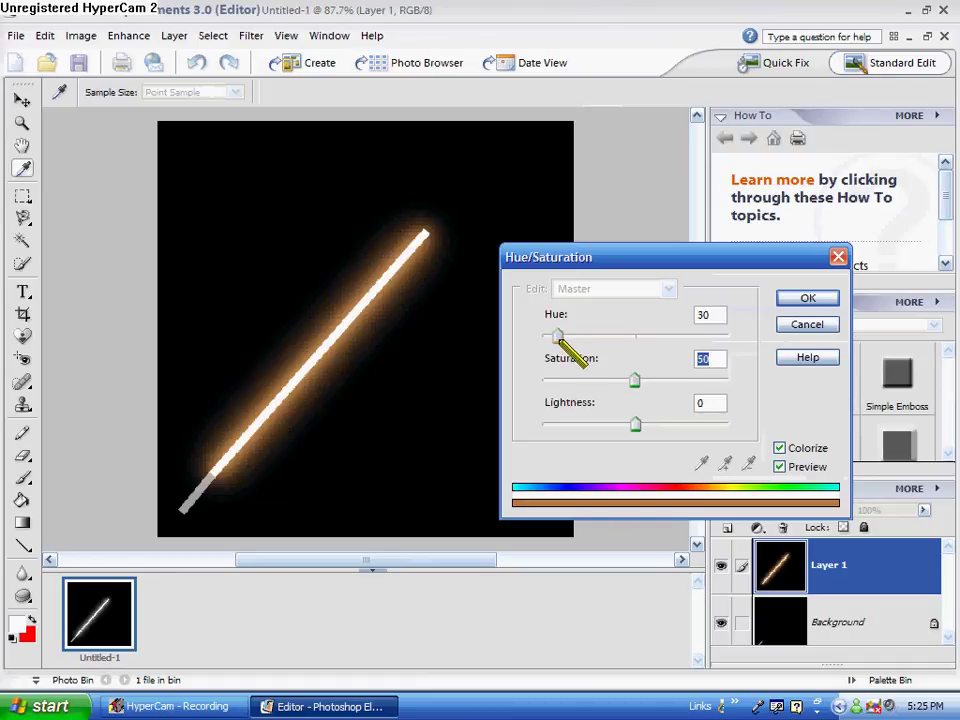
{"action": "left_click_drag", "start_coordinate": [557, 336], "coordinate": [606, 336]}
Confirm the green tint, flatten onto the Background, and draw a short grey hilt at lower right.
{"action": "left_click", "coordinate": [808, 298]}
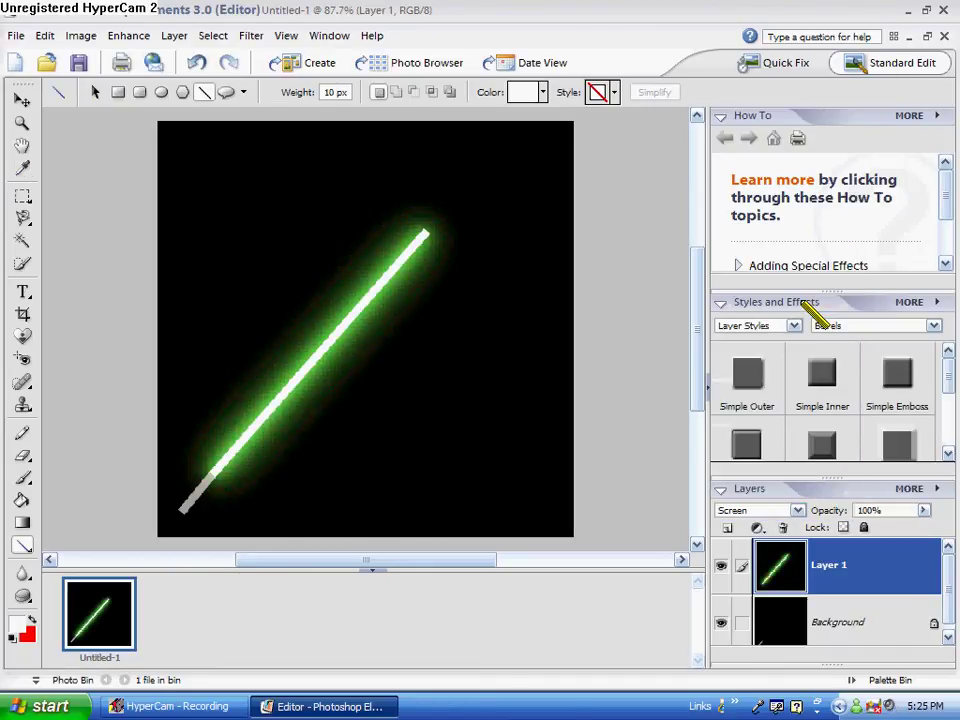
{"action": "key", "text": "ctrl+e"}
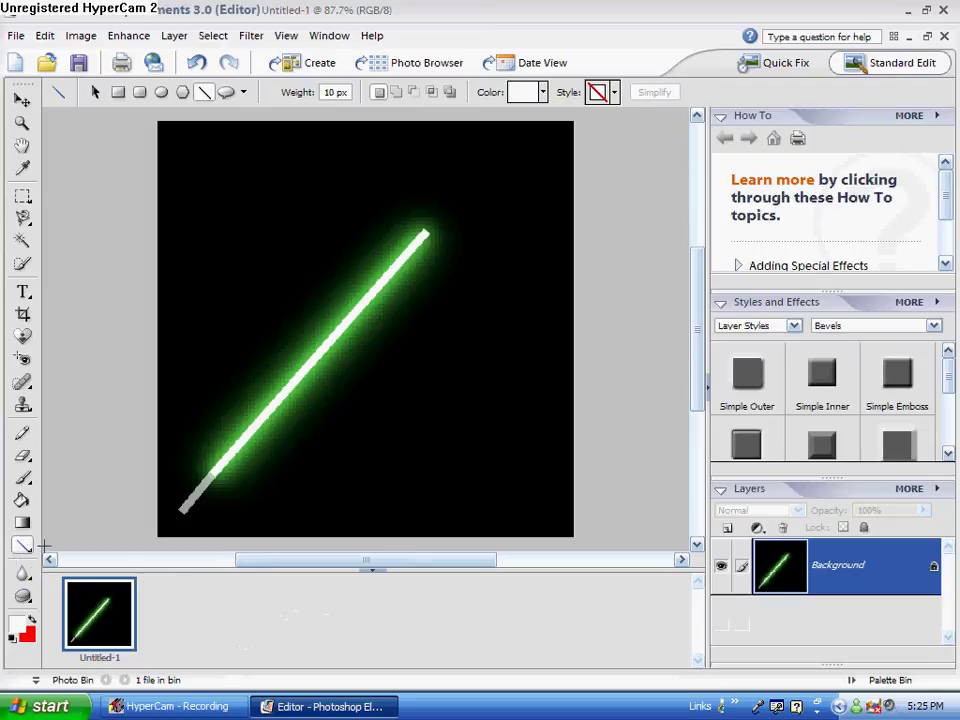
{"action": "left_click", "coordinate": [18, 627]}
{"action": "left_click_drag", "start_coordinate": [264, 261], "coordinate": [160, 334]}
{"action": "left_click", "coordinate": [666, 227]}
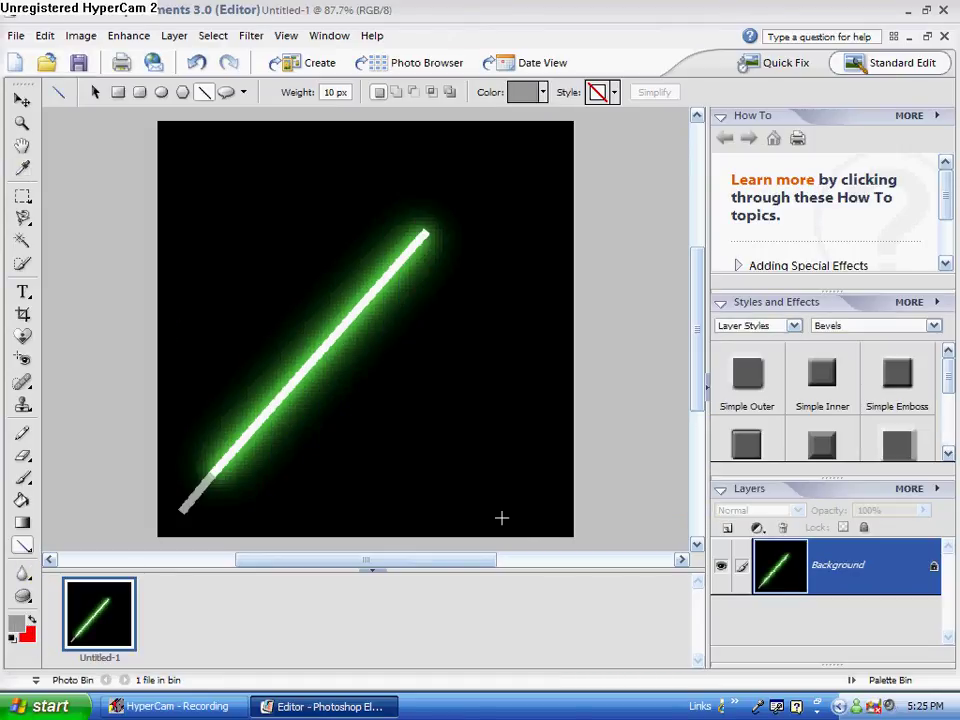
{"action": "left_click_drag", "start_coordinate": [476, 490], "coordinate": [477, 490]}
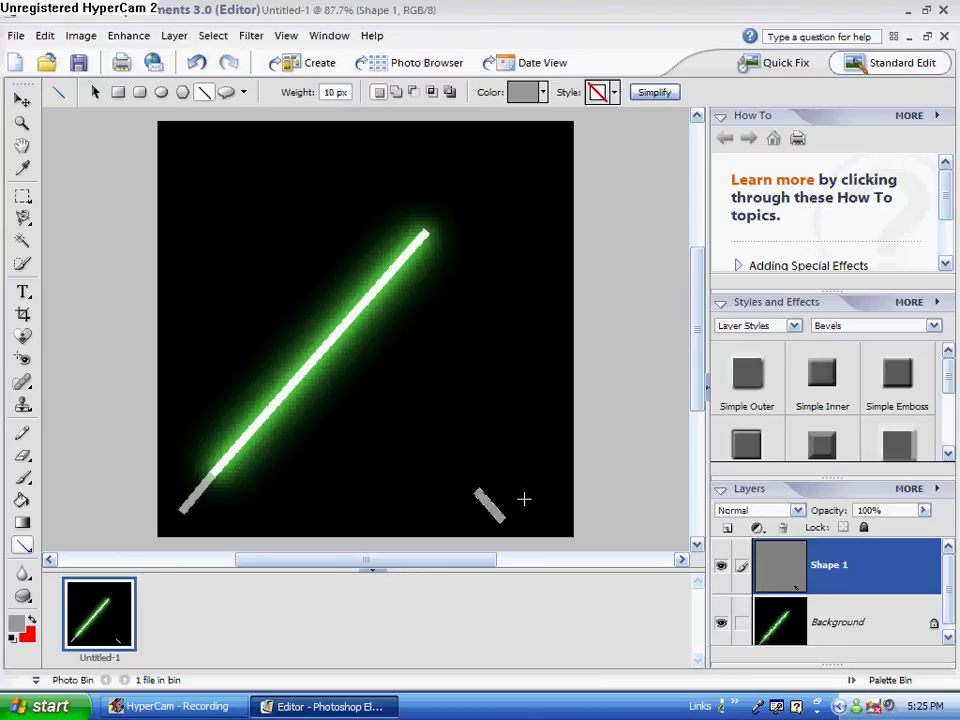
{"action": "key", "text": "ctrl+e"}
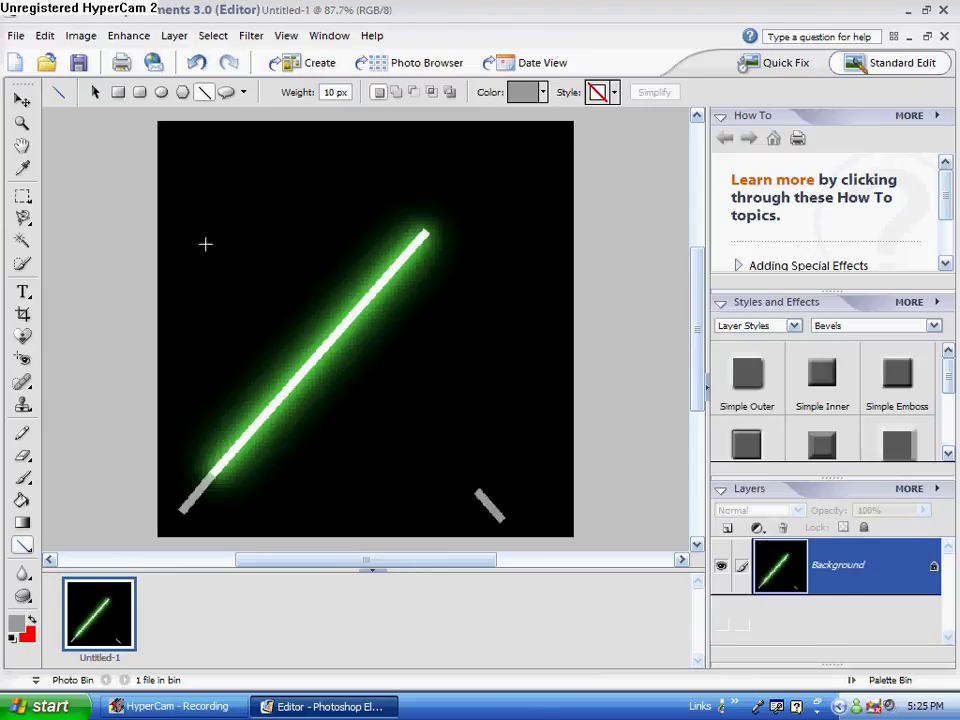
Switch the foreground colour back to white and draw a white line from the hilt.
{"action": "left_click", "coordinate": [16, 623]}
{"action": "left_click", "coordinate": [298, 244]}
{"action": "left_click", "coordinate": [261, 240]}
{"action": "left_click", "coordinate": [666, 227]}
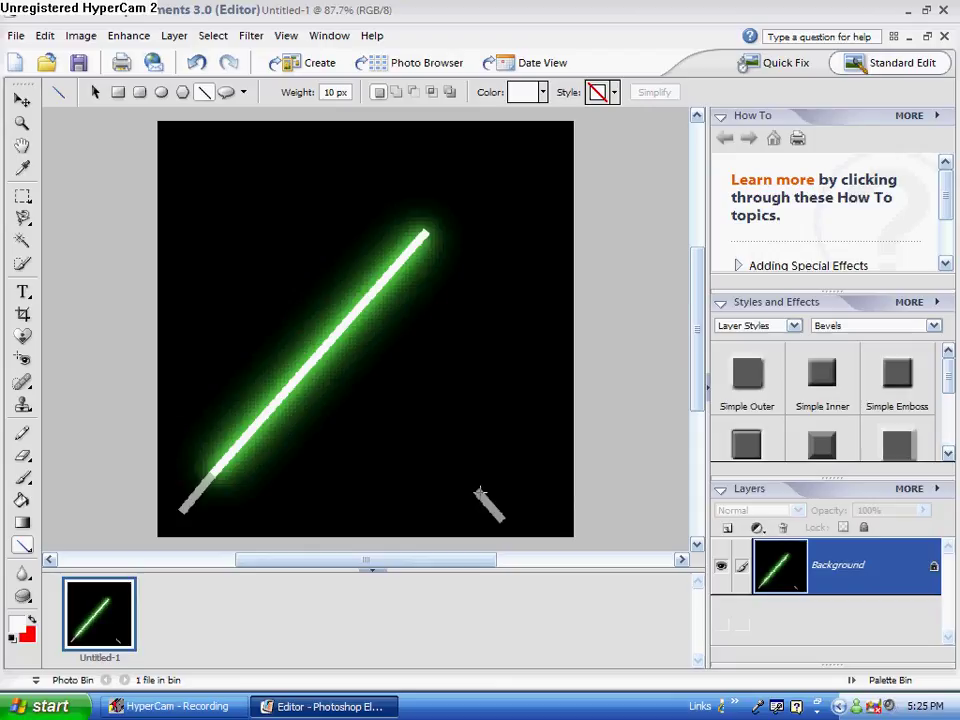
{"action": "left_click_drag", "start_coordinate": [475, 490], "coordinate": [450, 466]}
Undo the stray line, add a black Screen-mode layer, and draw and merge a white blade crossing the saber.
{"action": "left_click", "coordinate": [197, 62]}
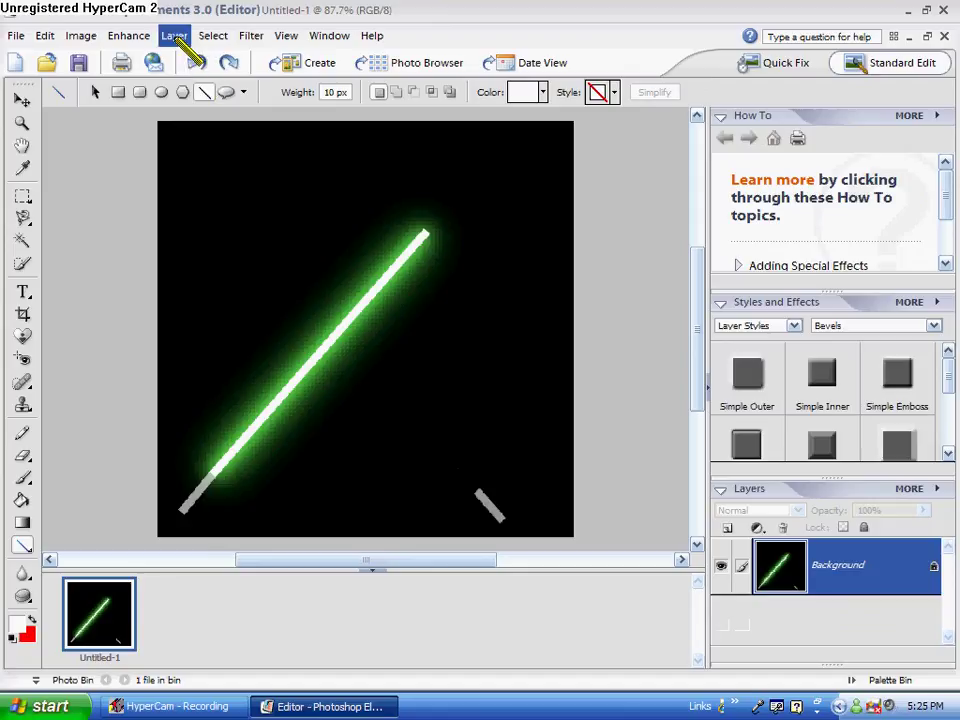
{"action": "left_click", "coordinate": [174, 36]}
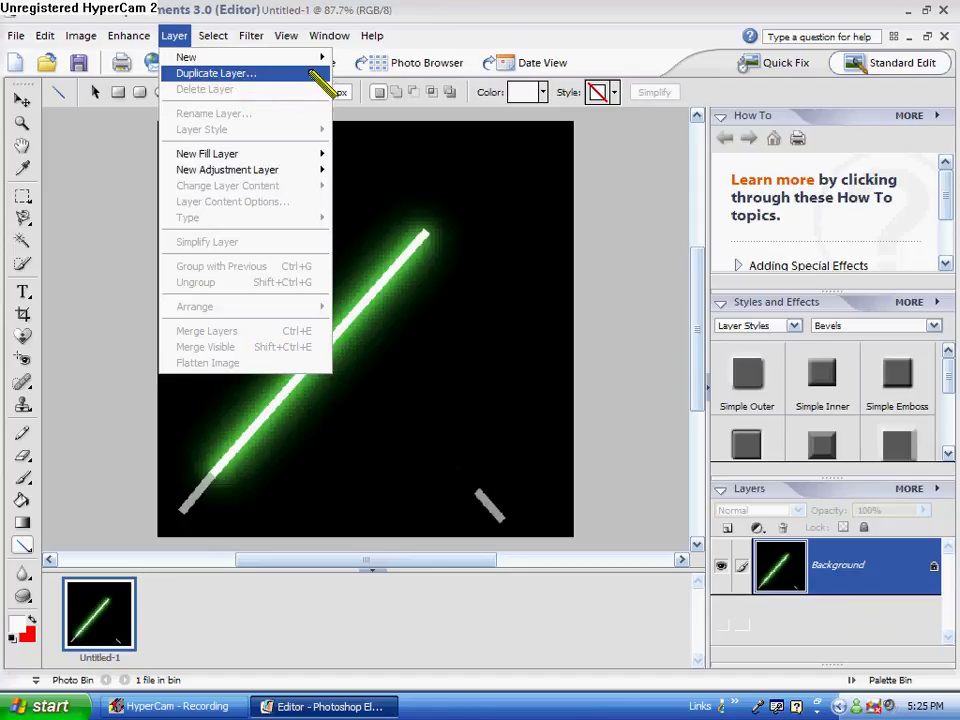
{"action": "left_click", "coordinate": [364, 60]}
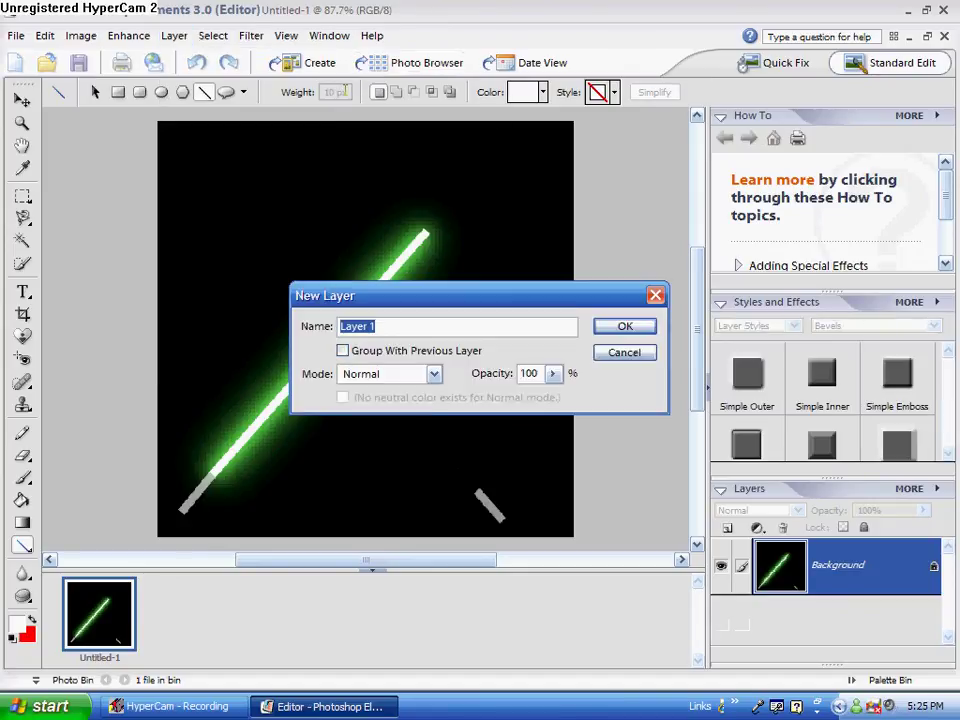
{"action": "left_click", "coordinate": [433, 373]}
{"action": "left_click", "coordinate": [372, 145]}
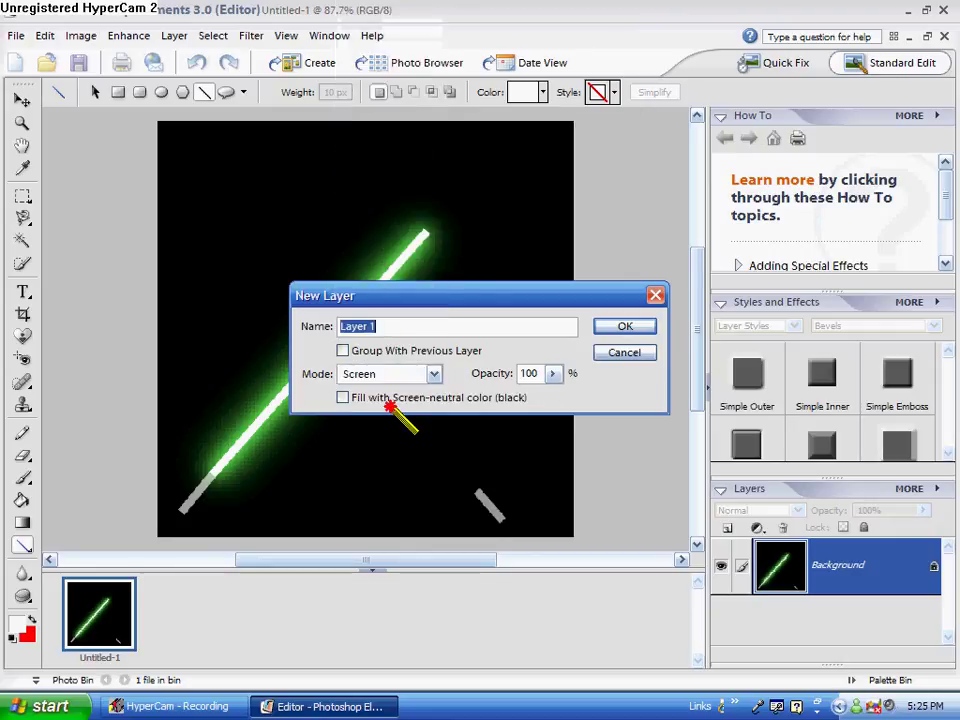
{"action": "left_click", "coordinate": [390, 400]}
{"action": "left_click", "coordinate": [623, 325]}
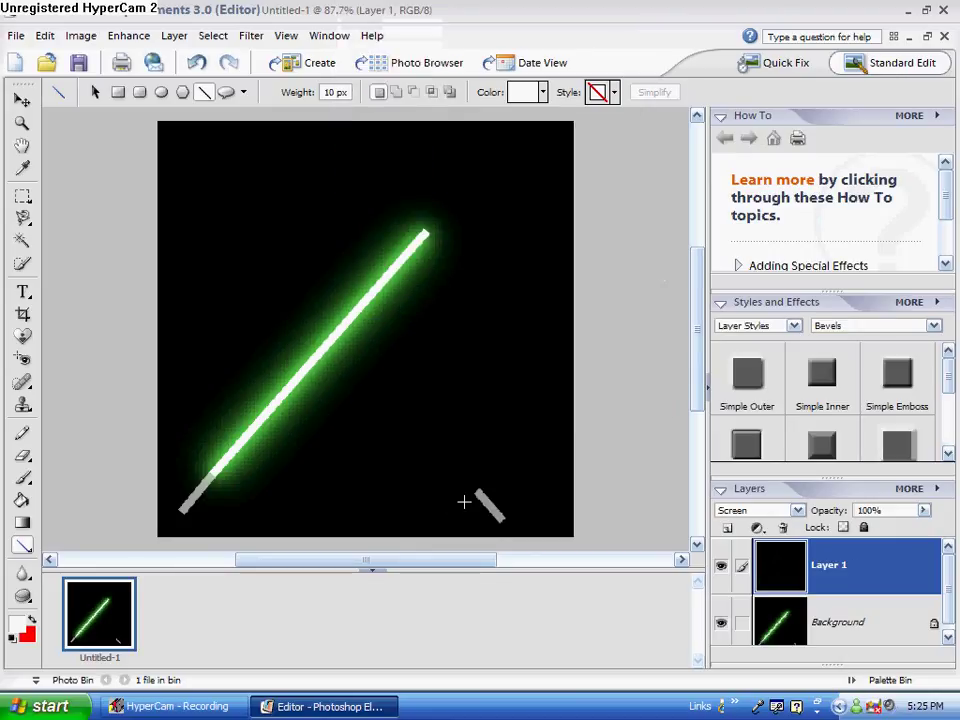
{"action": "left_click_drag", "start_coordinate": [477, 491], "coordinate": [267, 258]}
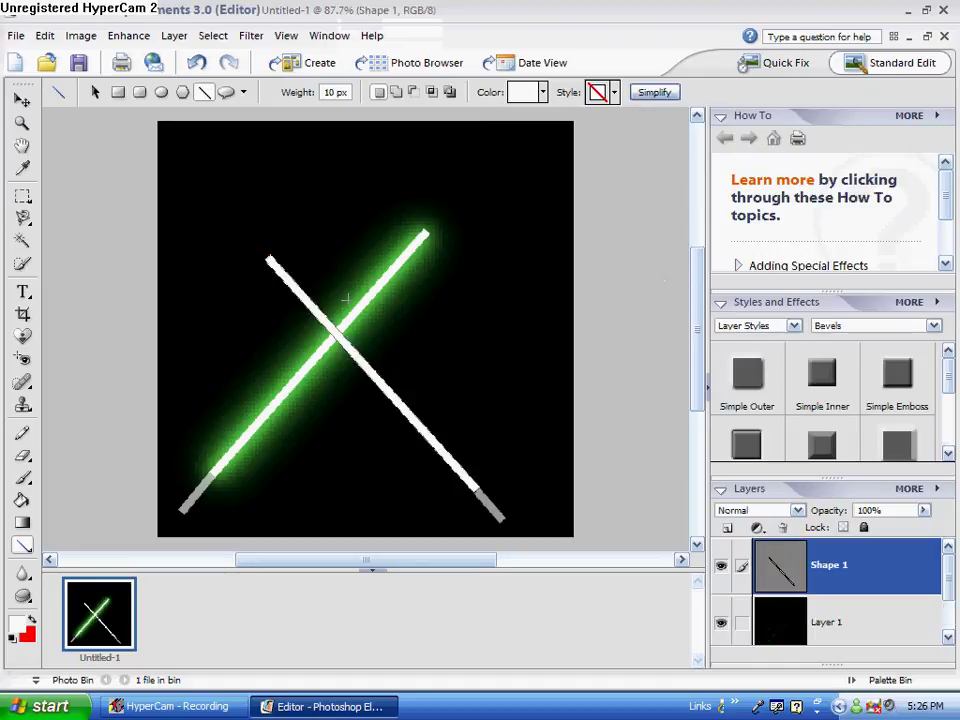
{"action": "key", "text": "ctrl+e"}
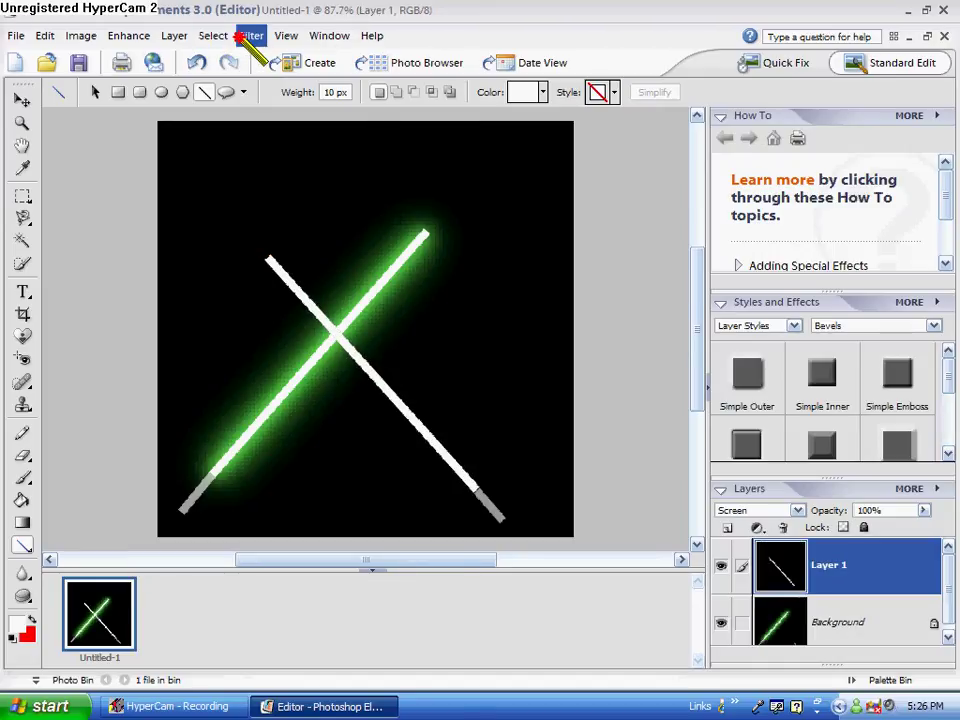
Duplicate the white blade layer three times, creating Layer 1 copy through Layer 1 copy 3.
{"action": "left_click", "coordinate": [174, 35]}
{"action": "left_click", "coordinate": [197, 78]}
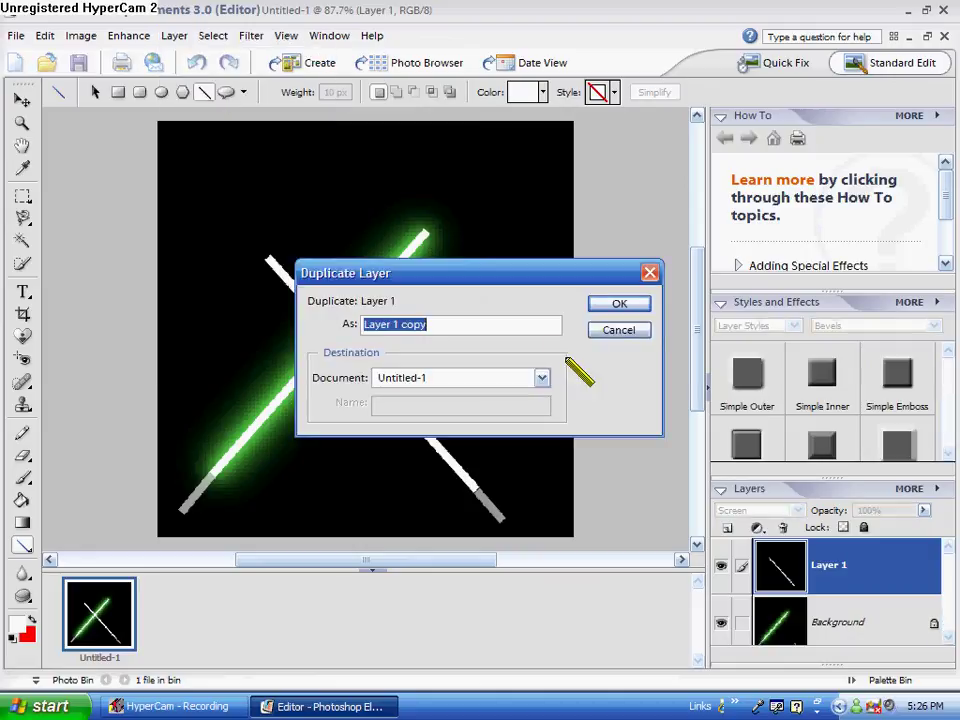
{"action": "left_click", "coordinate": [624, 305]}
{"action": "left_click", "coordinate": [174, 35]}
{"action": "left_click", "coordinate": [197, 71]}
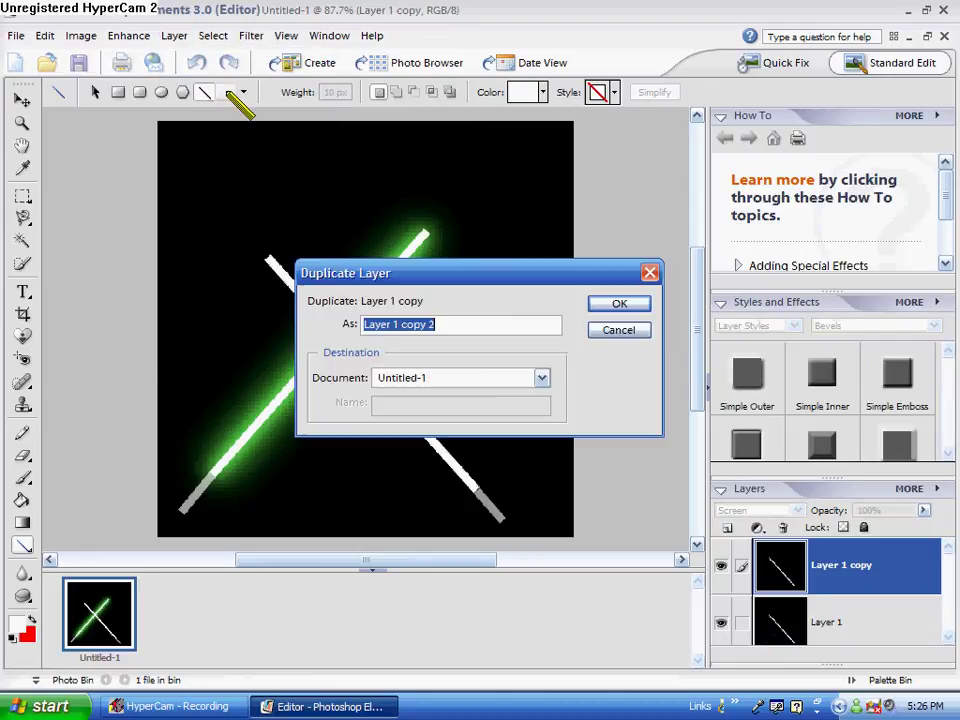
{"action": "left_click", "coordinate": [617, 305]}
{"action": "left_click", "coordinate": [174, 35]}
{"action": "left_click", "coordinate": [197, 71]}
{"action": "left_click", "coordinate": [619, 304]}
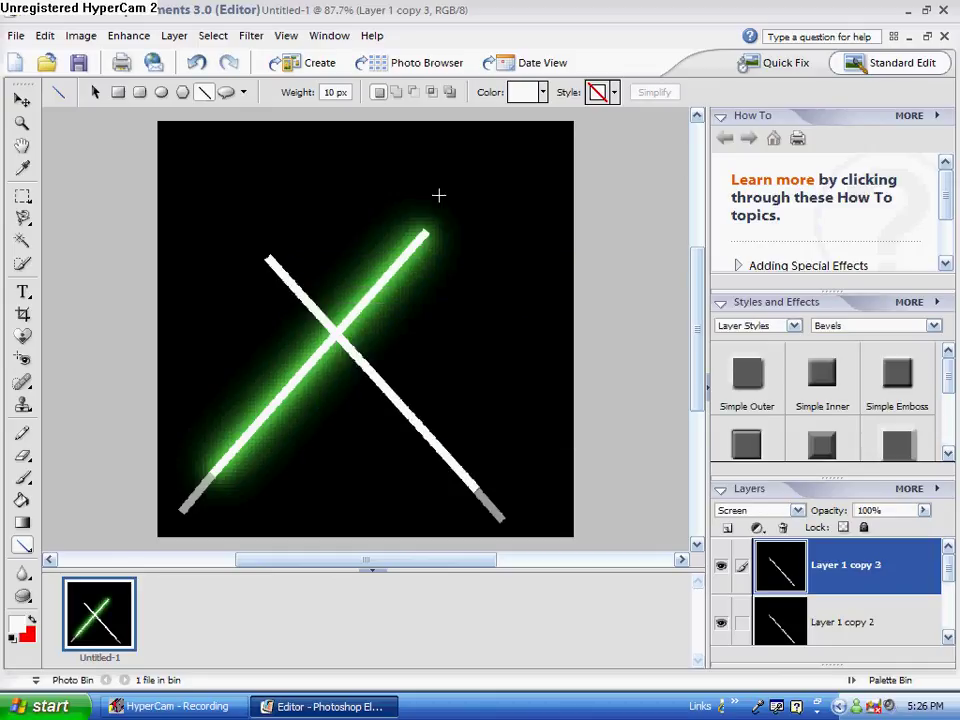
Apply a 10-pixel Gaussian Blur to the top copy of the white blade.
{"action": "left_click", "coordinate": [251, 35]}
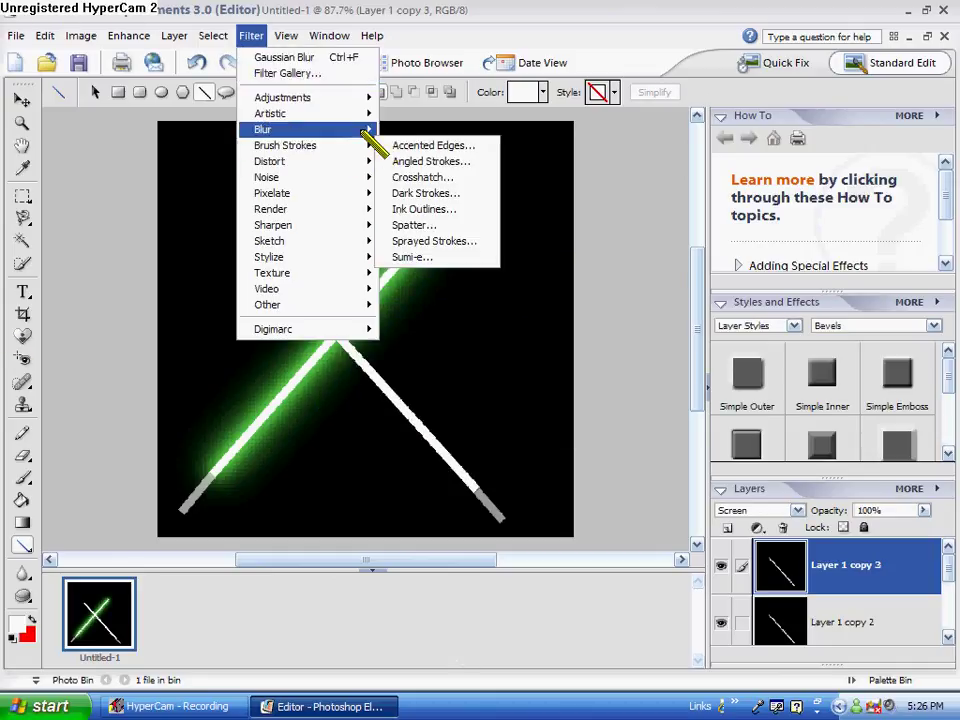
{"action": "mouse_move", "coordinate": [385, 130]}
{"action": "left_click", "coordinate": [420, 146]}
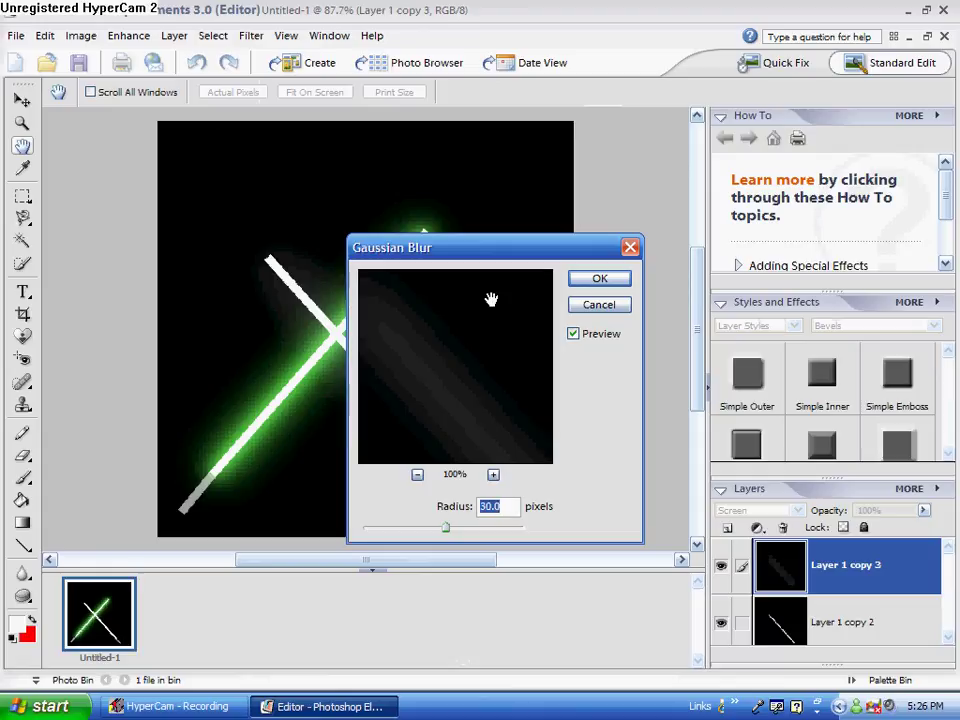
{"action": "type", "text": "10"}
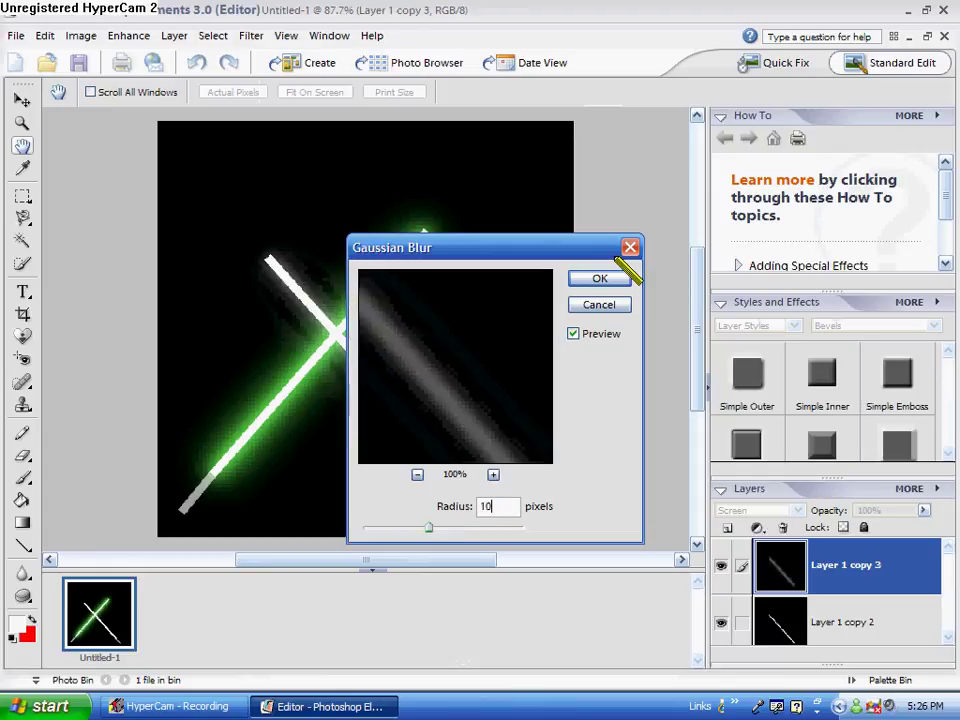
{"action": "left_click", "coordinate": [600, 279]}
Apply a 20-pixel Gaussian Blur to Layer 1 copy 2.
{"action": "left_click", "coordinate": [780, 618]}
{"action": "left_click", "coordinate": [251, 35]}
{"action": "mouse_move", "coordinate": [334, 128]}
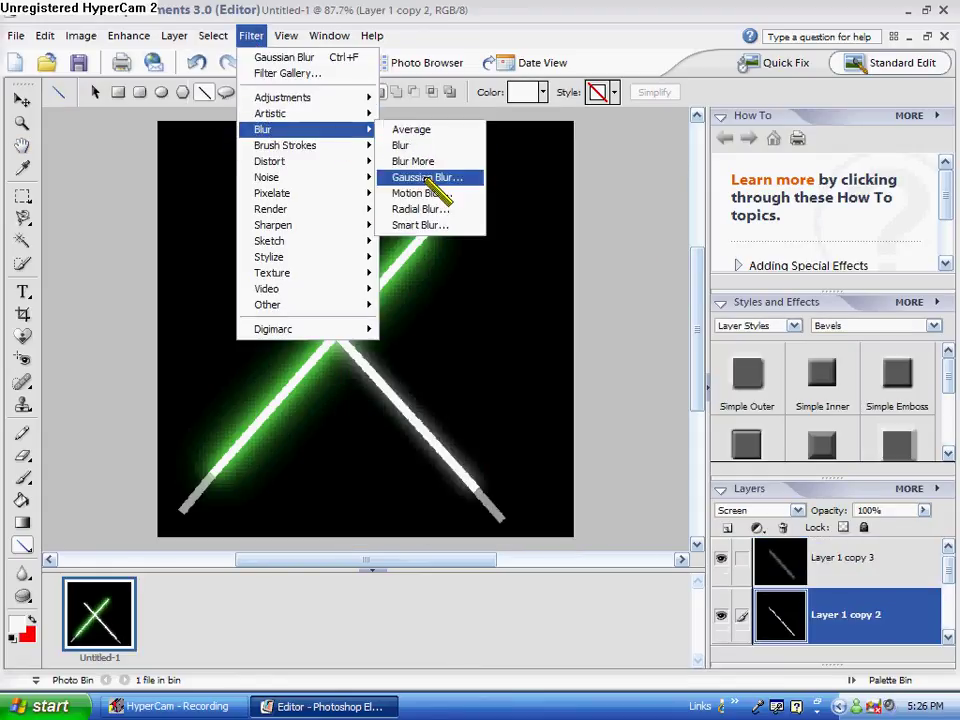
{"action": "left_click", "coordinate": [427, 177]}
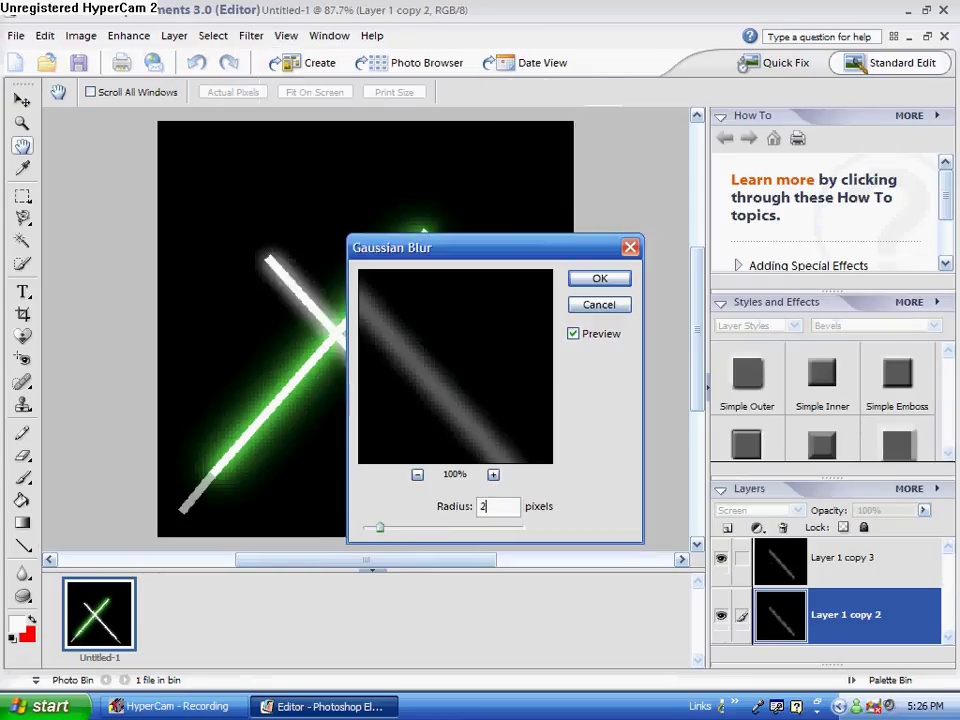
{"action": "type", "text": "20"}
{"action": "left_click", "coordinate": [605, 279]}
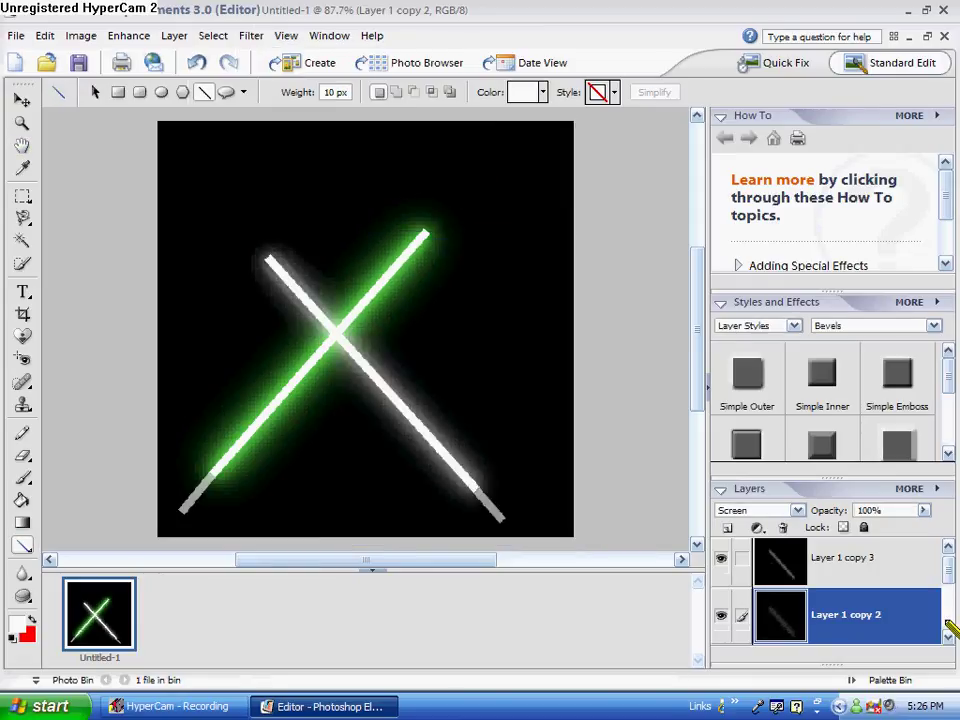
Blur Layer 1 copy by 30 pixels, then merge the glow copies down into Layer 1.
{"action": "scroll", "coordinate": [800, 622], "scroll_direction": "down", "scroll_amount": 1}
{"action": "left_click", "coordinate": [793, 619]}
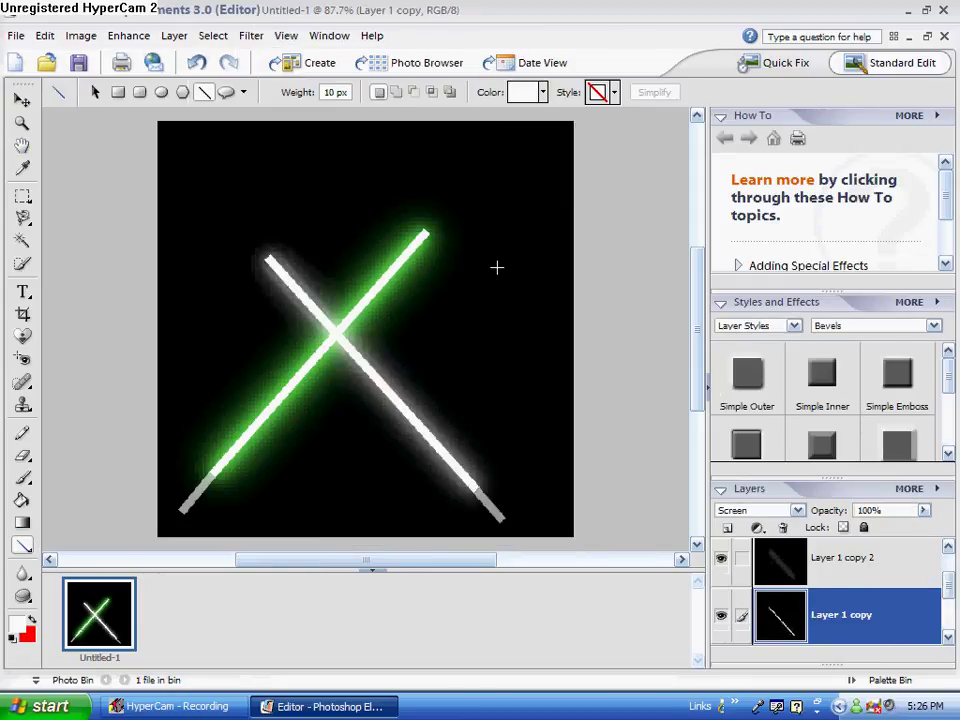
{"action": "left_click", "coordinate": [251, 35]}
{"action": "mouse_move", "coordinate": [364, 129]}
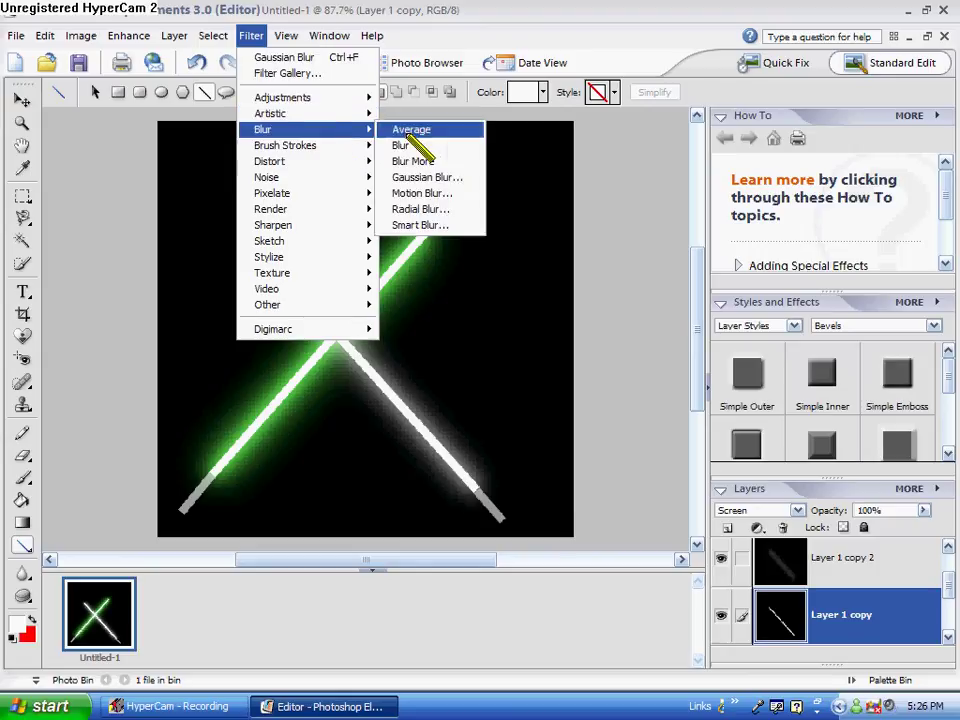
{"action": "left_click", "coordinate": [449, 180]}
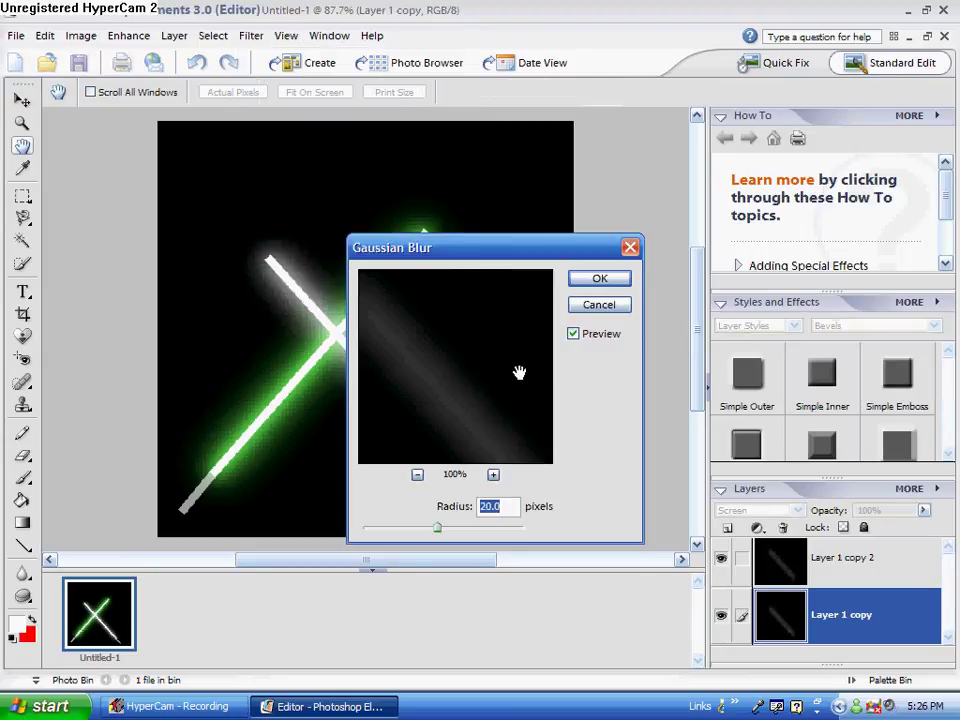
{"action": "type", "text": "30"}
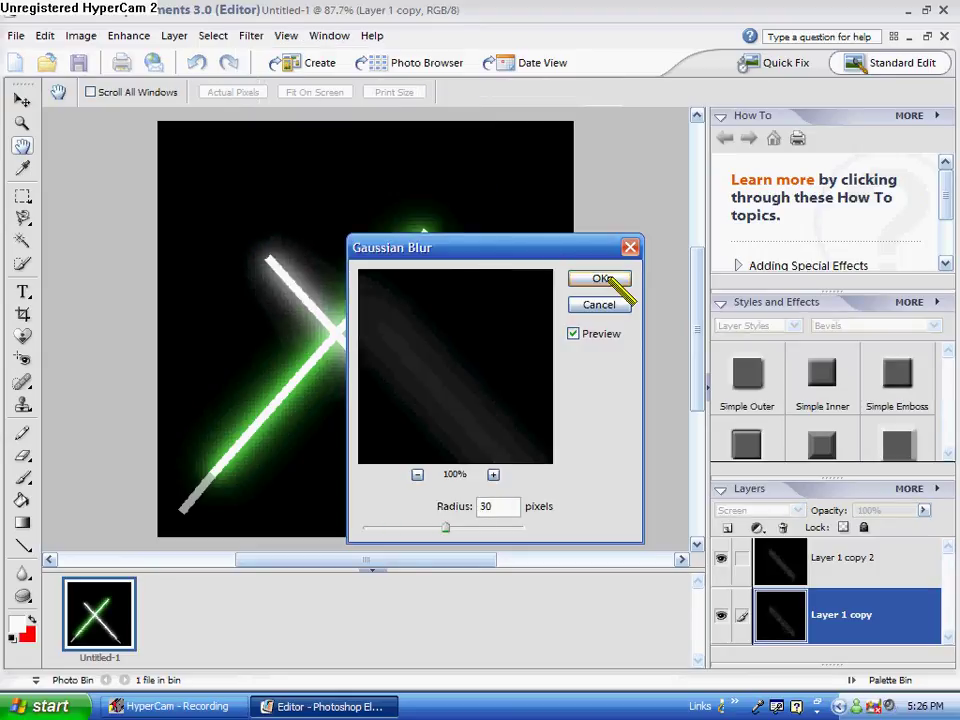
{"action": "left_click", "coordinate": [606, 281]}
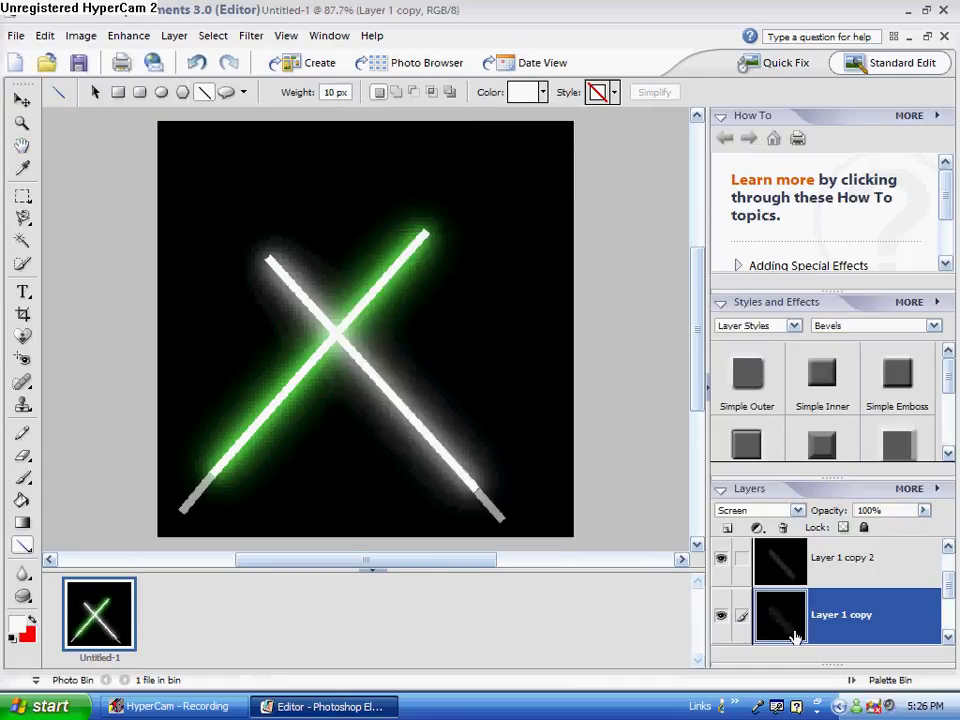
{"action": "key", "text": "ctrl+j"}
{"action": "left_click", "coordinate": [784, 572]}
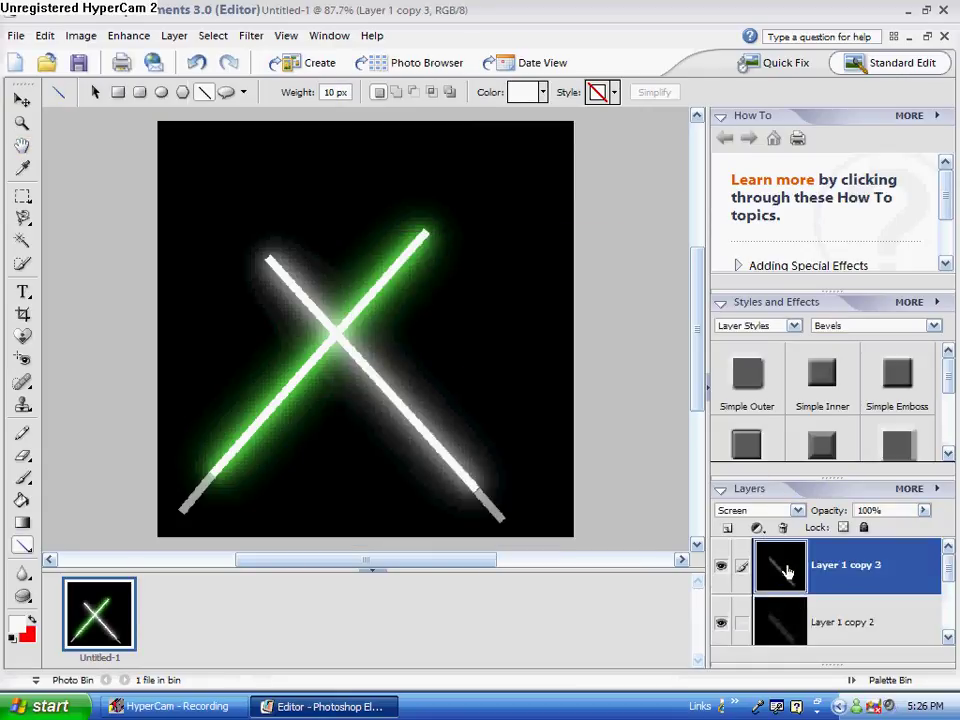
{"action": "key", "text": "ctrl+e"}
{"action": "key", "text": "ctrl+e"}
{"action": "key", "text": "ctrl+e"}
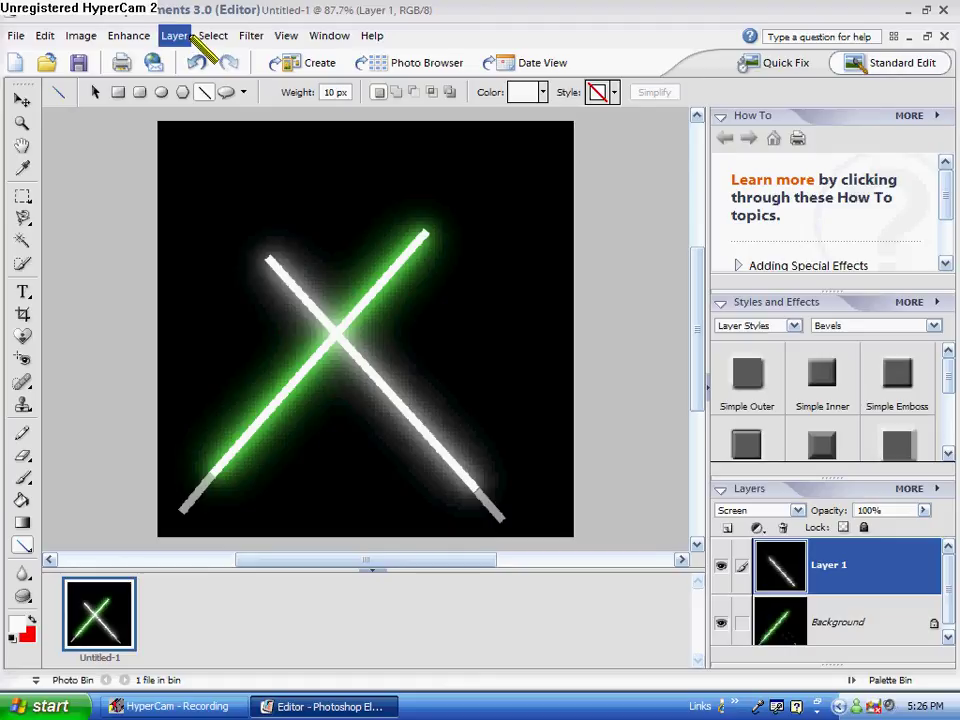
Colorize the white saber red (Hue 0, Saturation 50) and merge it into the Background.
{"action": "left_click", "coordinate": [248, 35]}
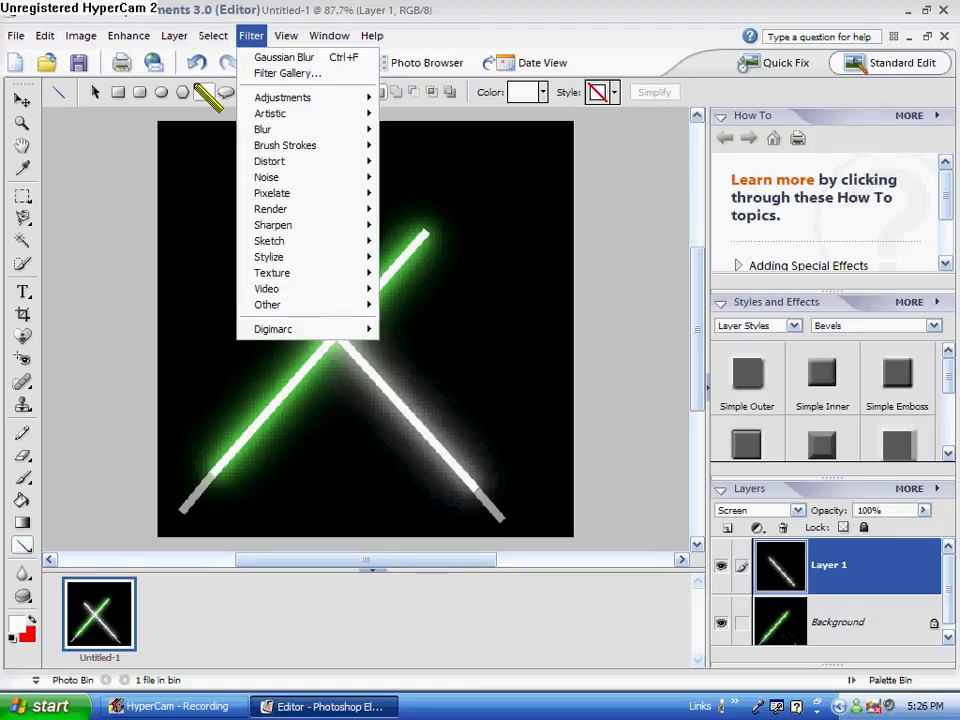
{"action": "left_click", "coordinate": [128, 35]}
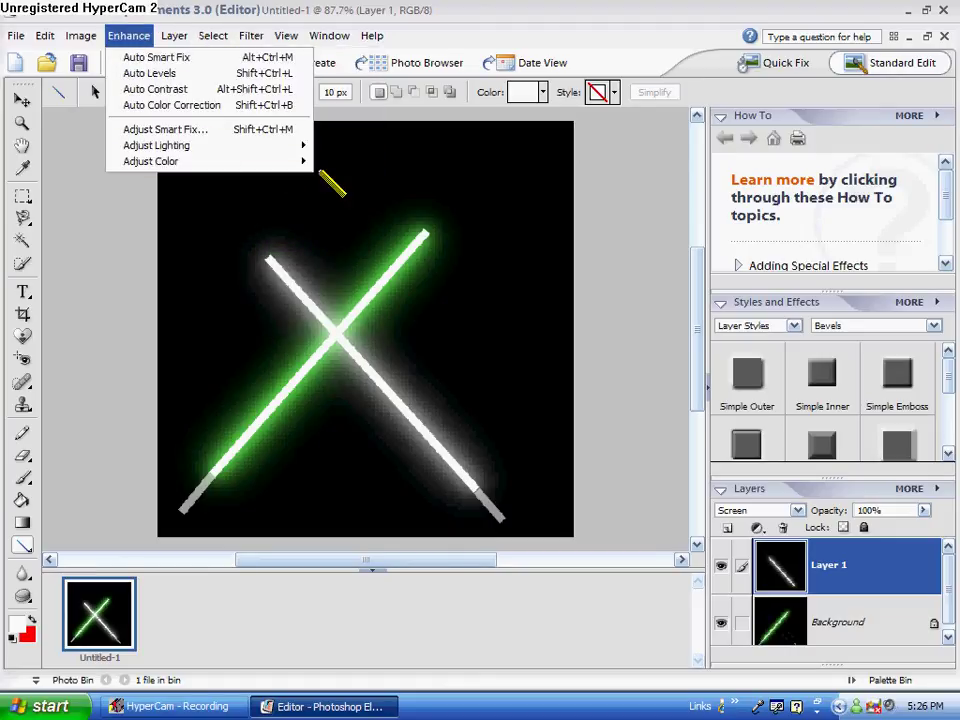
{"action": "mouse_move", "coordinate": [302, 163]}
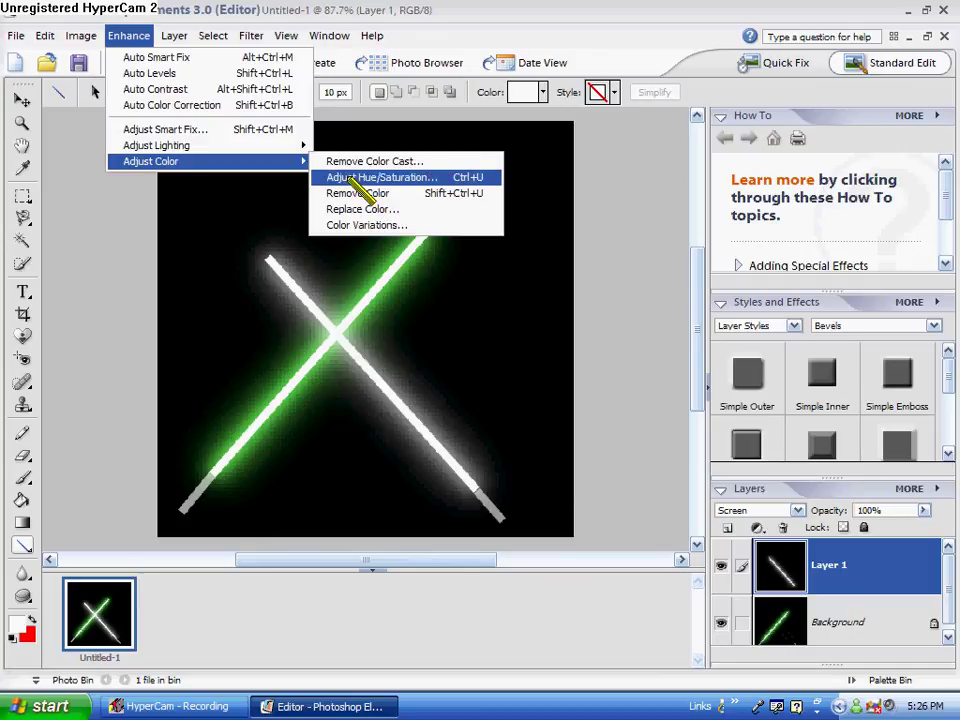
{"action": "left_click", "coordinate": [362, 177]}
{"action": "left_click", "coordinate": [779, 448]}
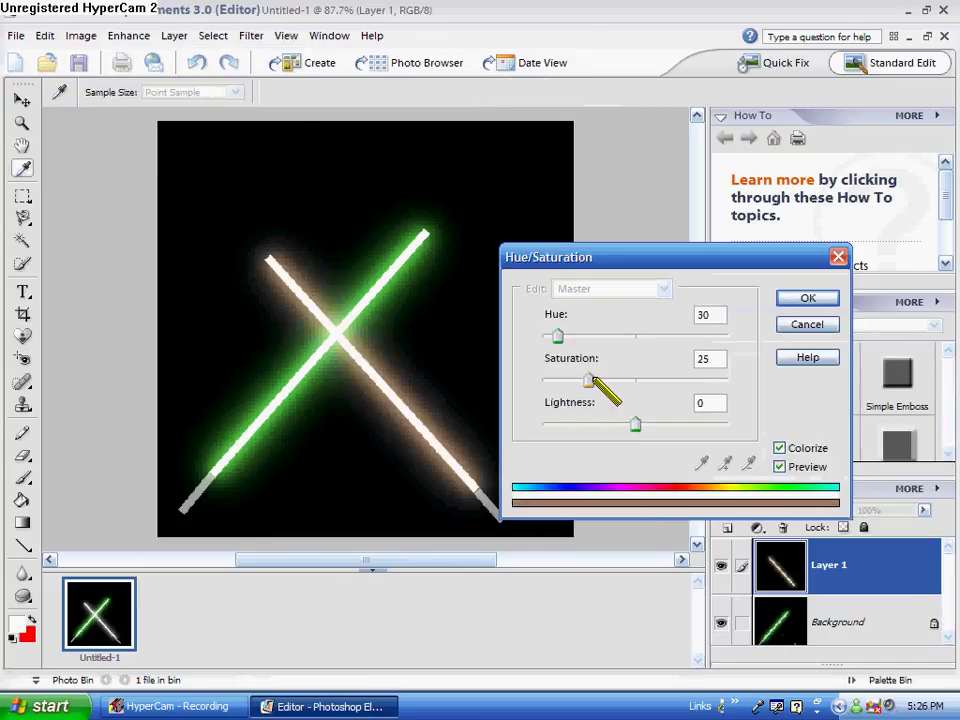
{"action": "left_click_drag", "start_coordinate": [588, 381], "coordinate": [635, 381]}
{"action": "left_click_drag", "start_coordinate": [558, 336], "coordinate": [540, 336]}
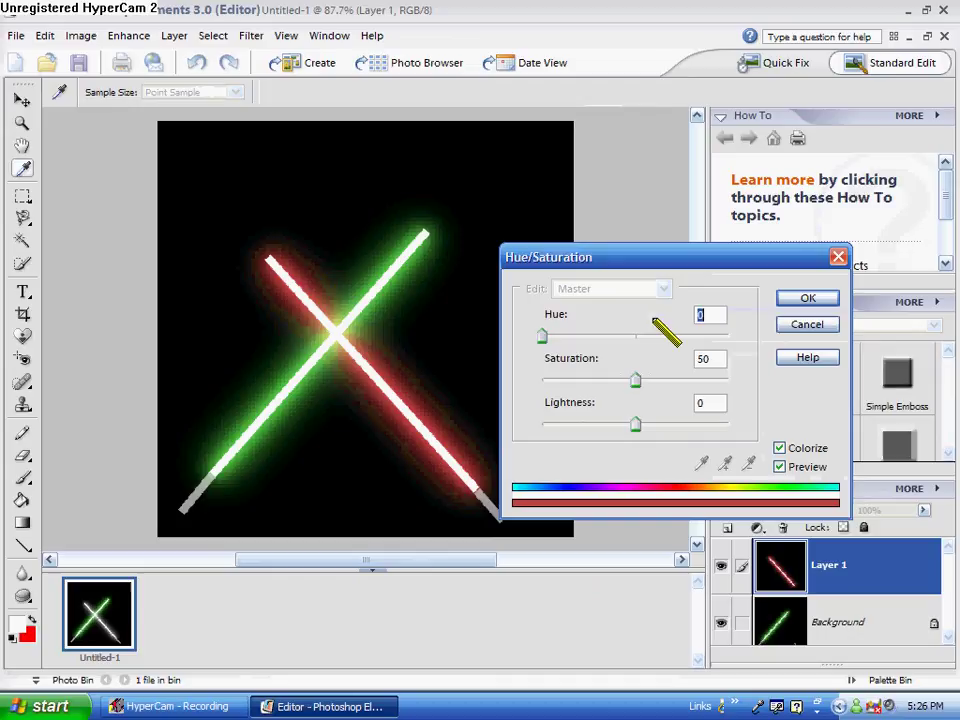
{"action": "left_click", "coordinate": [787, 297]}
{"action": "key", "text": "ctrl+e"}
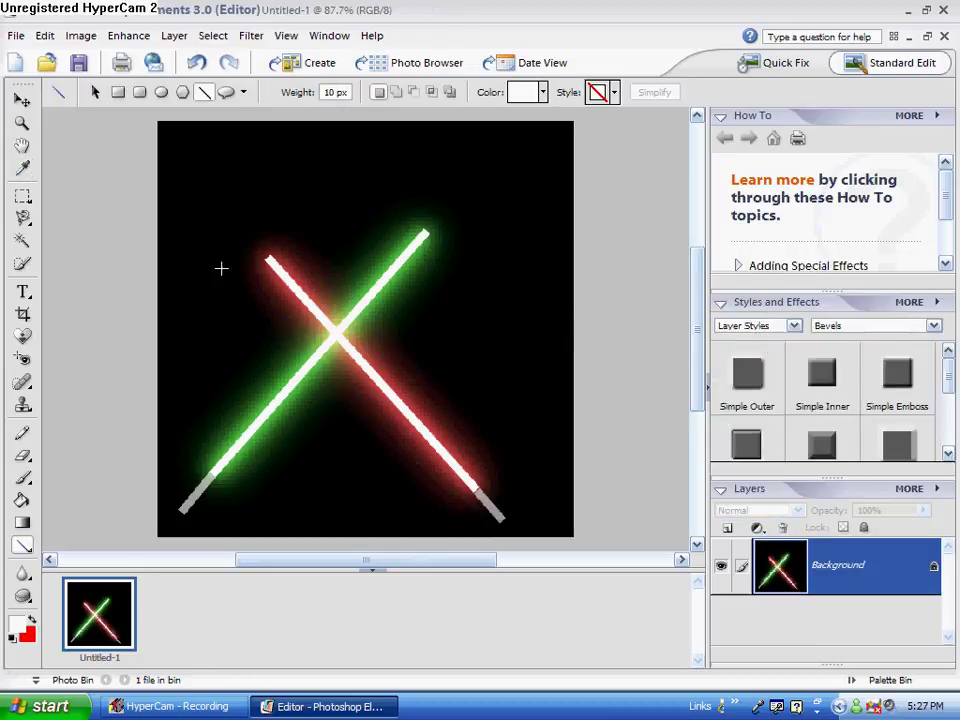
Render a 100% brightness Lens Flare centred on the sabers' crossing point.
{"action": "left_click", "coordinate": [251, 40]}
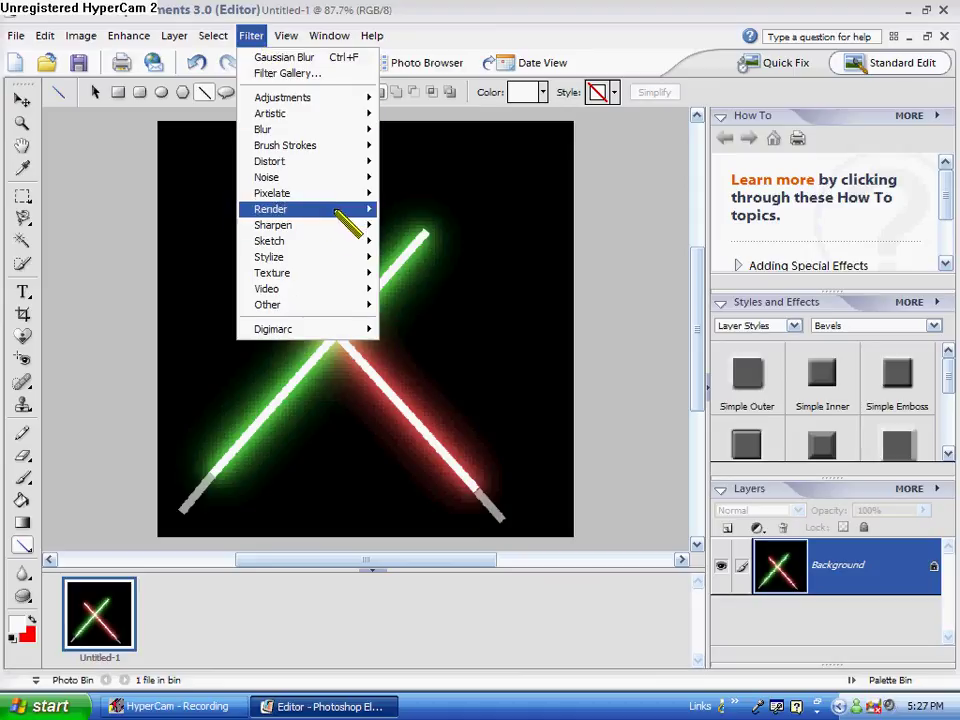
{"action": "mouse_move", "coordinate": [345, 212]}
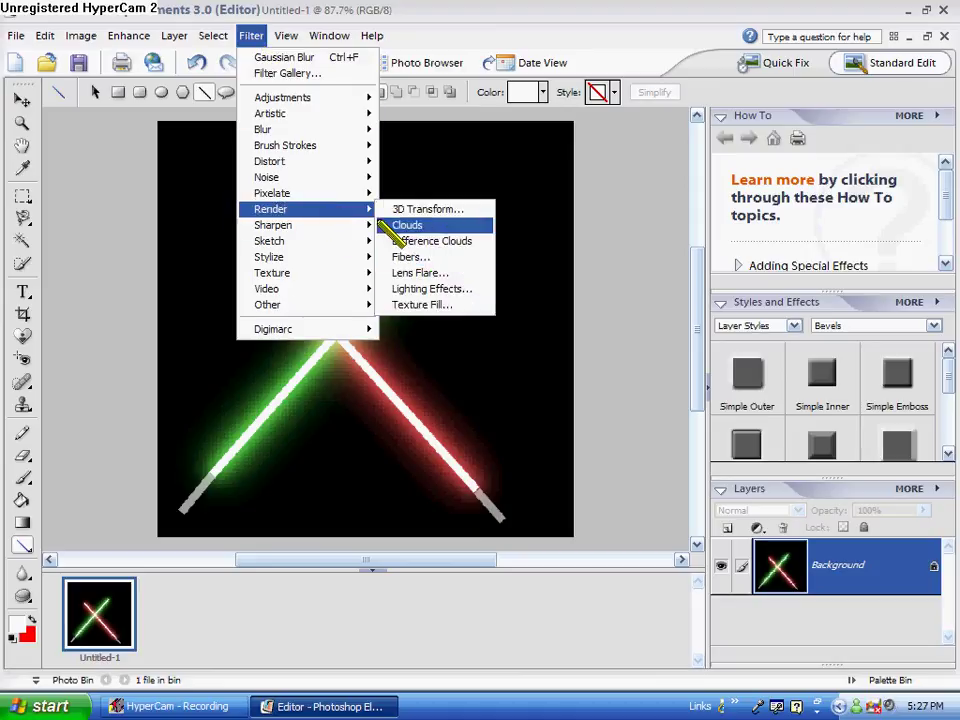
{"action": "left_click", "coordinate": [466, 274]}
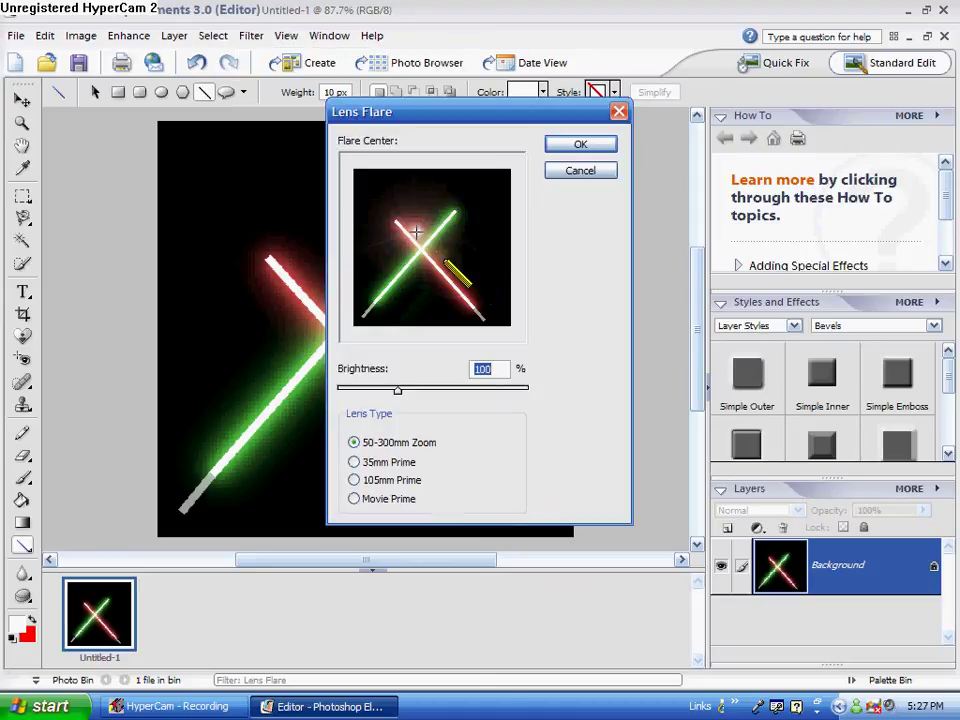
{"action": "left_click", "coordinate": [421, 249]}
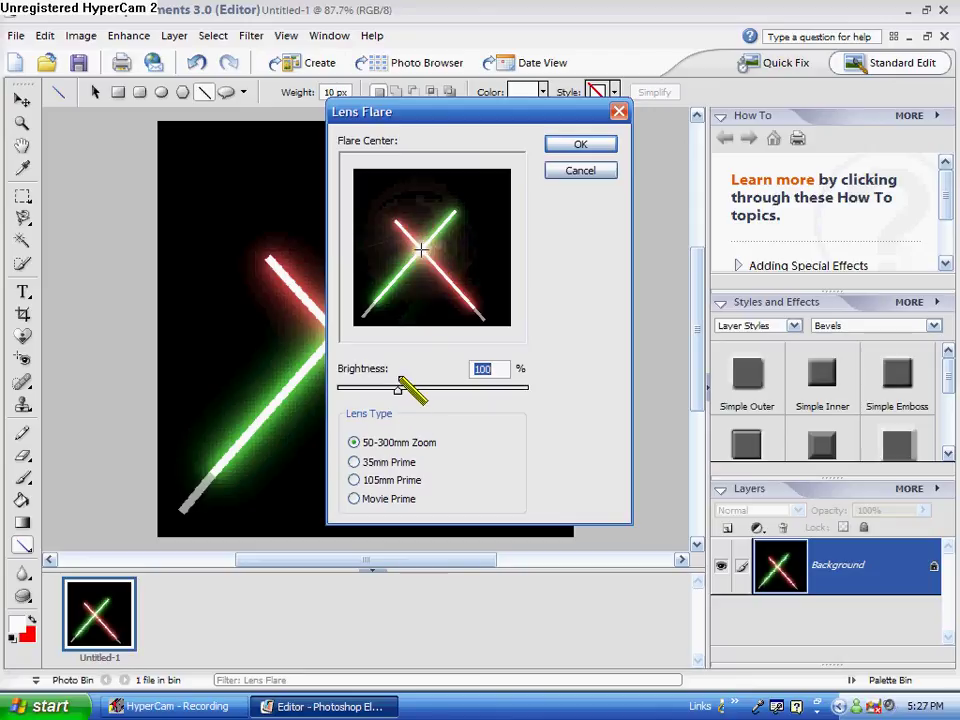
{"action": "left_click", "coordinate": [563, 147]}
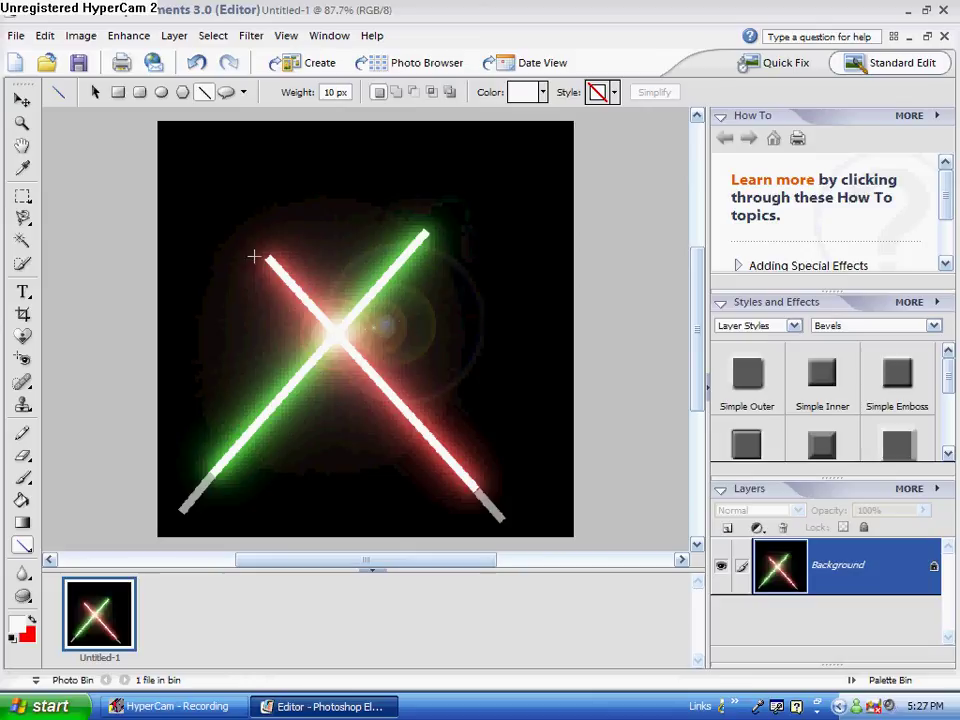
Apply a second Lens Flare at the saber crossing.
{"action": "left_click", "coordinate": [251, 35]}
{"action": "mouse_move", "coordinate": [352, 210]}
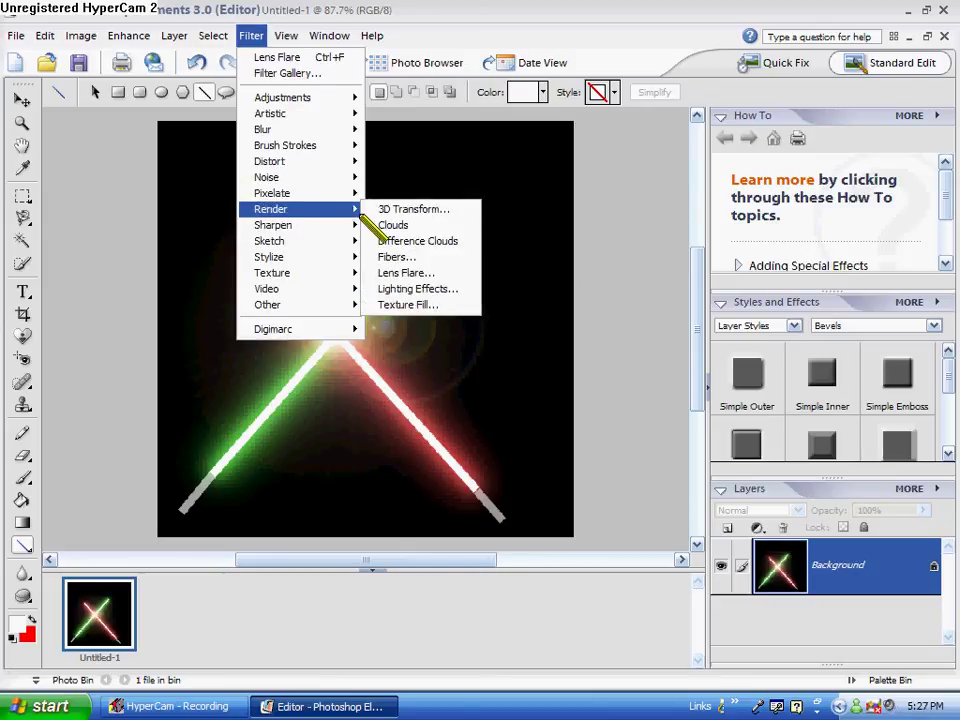
{"action": "left_click", "coordinate": [459, 275]}
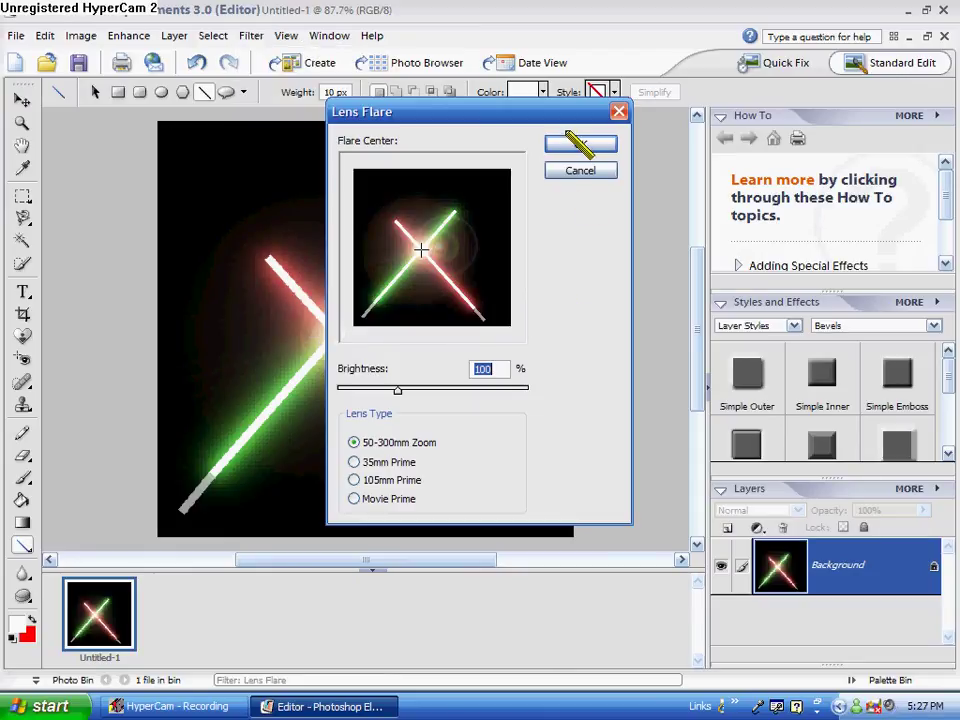
{"action": "left_click", "coordinate": [578, 145]}
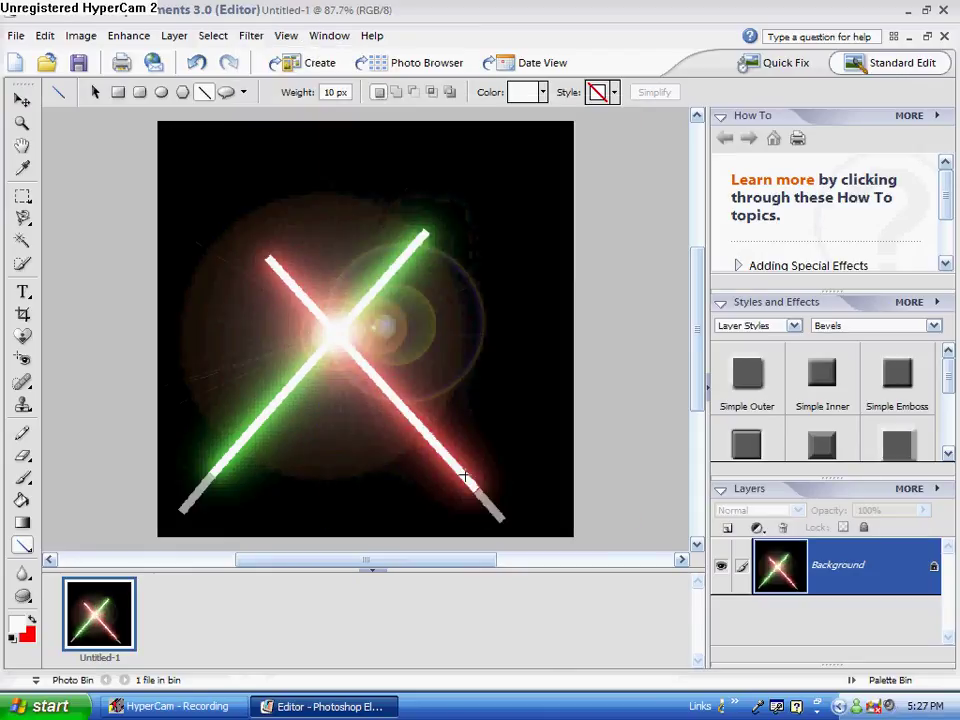
Apply a third Lens Flare at the crossing, then undo it.
{"action": "left_click", "coordinate": [253, 38]}
{"action": "mouse_move", "coordinate": [332, 210]}
{"action": "left_click", "coordinate": [432, 272]}
{"action": "left_click", "coordinate": [580, 145]}
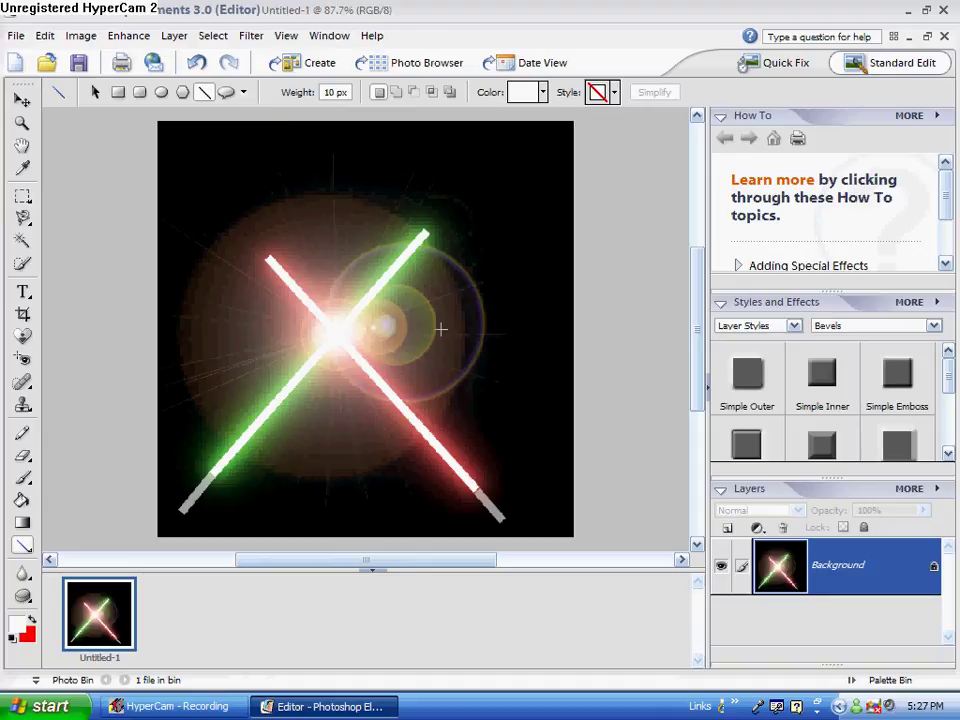
{"action": "left_click", "coordinate": [198, 62]}
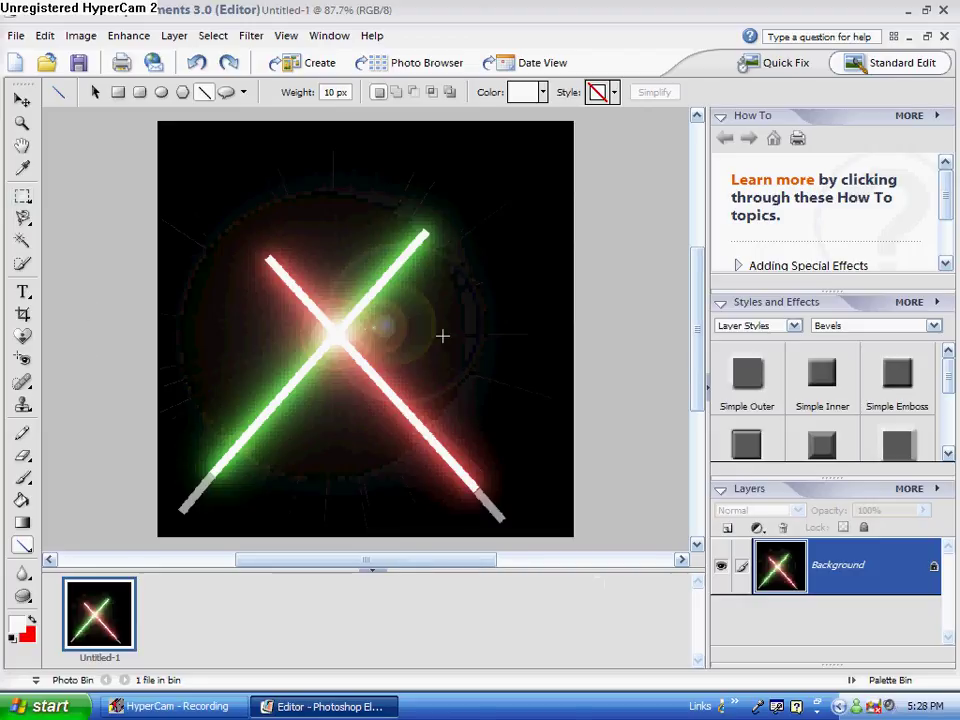
Undo one more Lens Flare with Ctrl+Z, leaving a soft halo at the crossing.
{"action": "key", "text": "ctrl+z"}
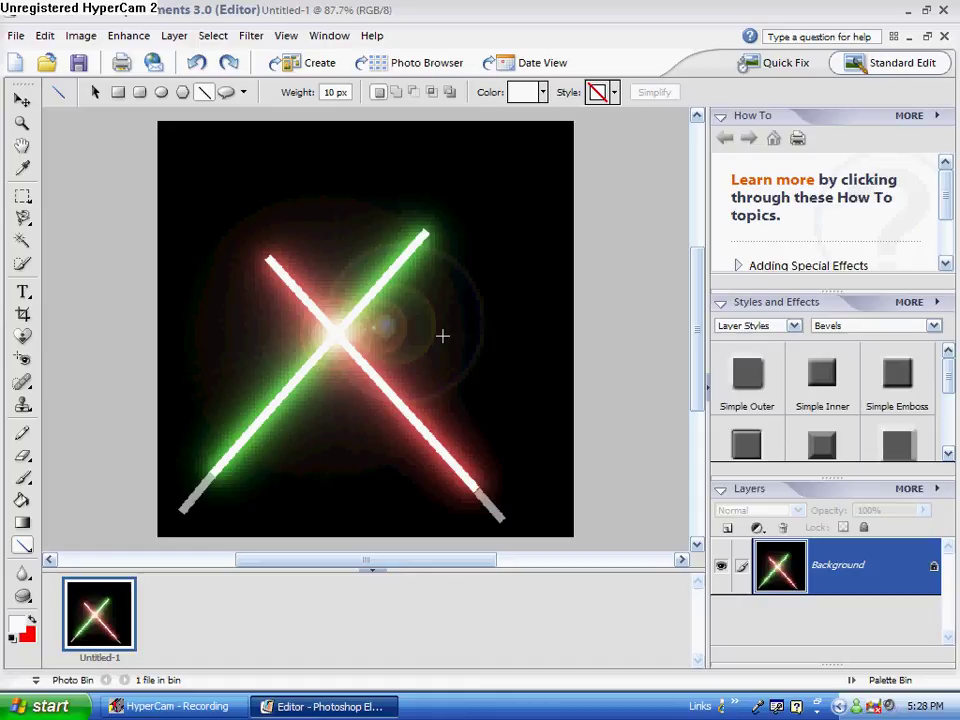